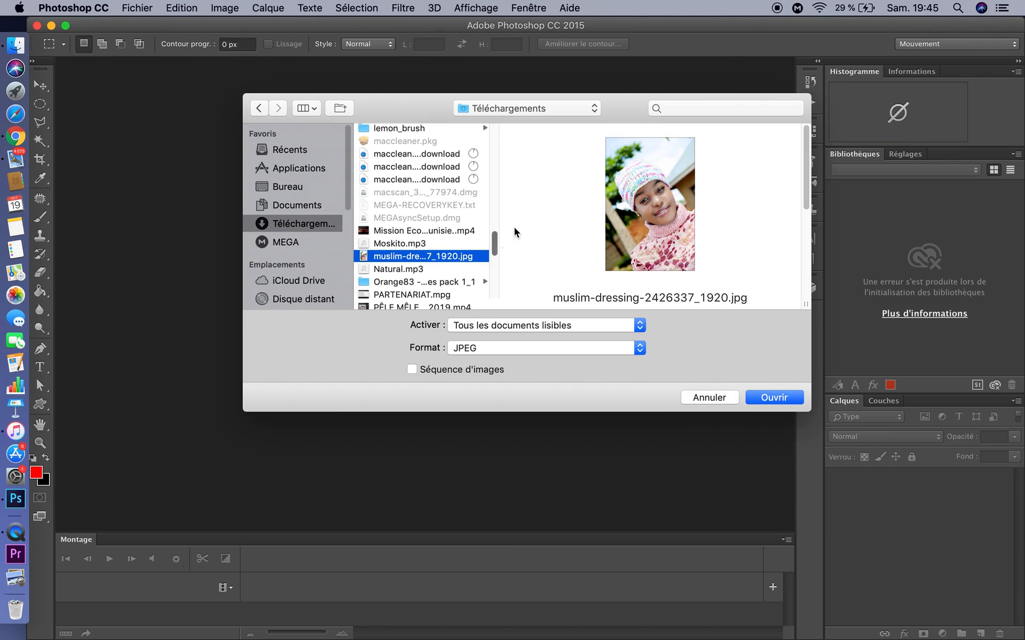
Step: Open the portrait muslim-dressing-2426337_1920.jpg
{"action": "left_click", "coordinate": [769, 399]}
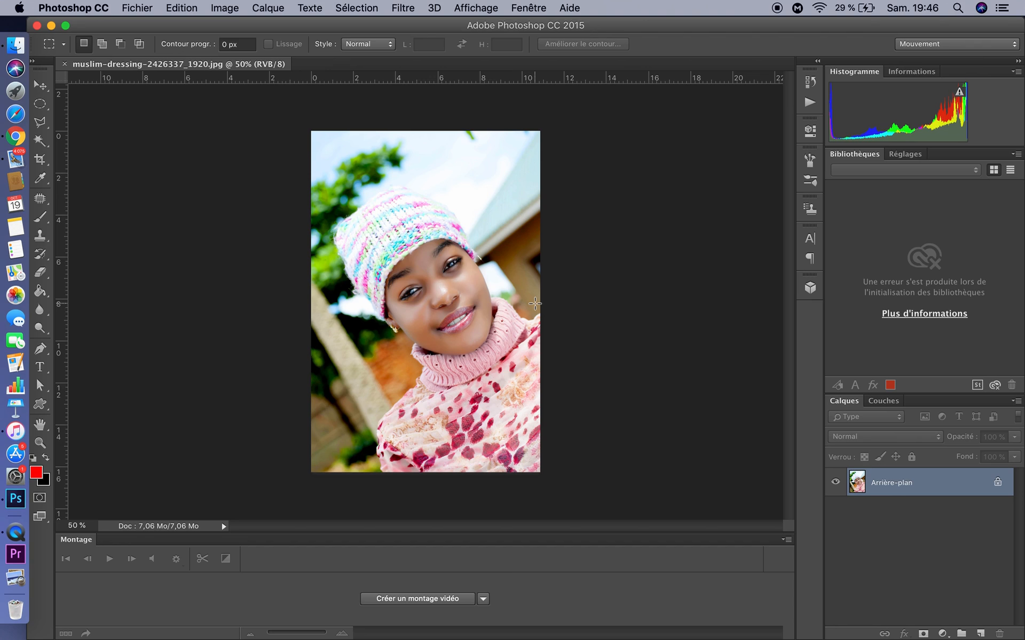
{"action": "key", "text": "super+equal"}
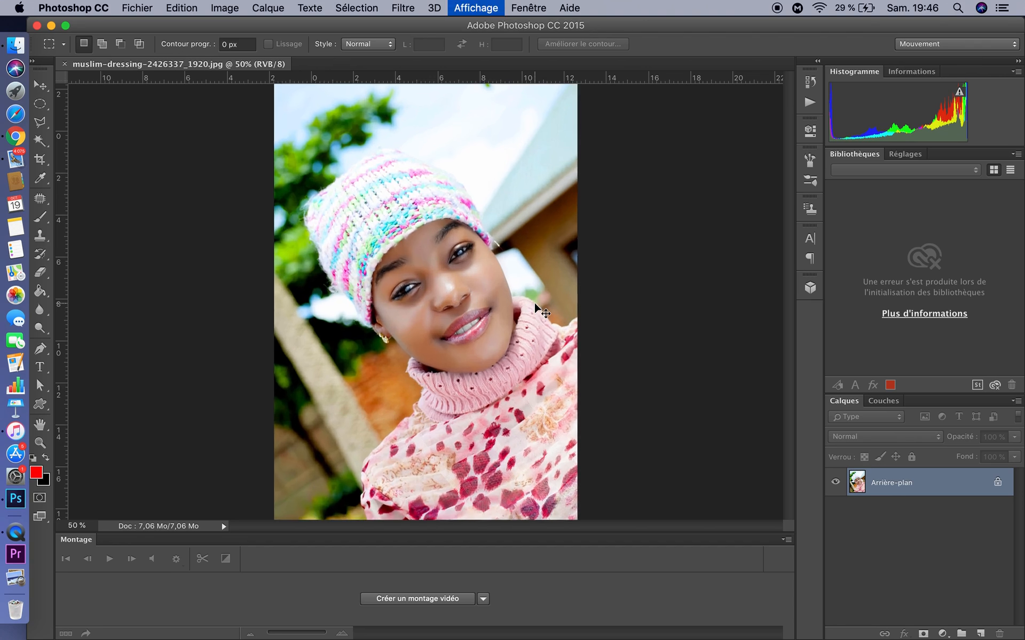
{"action": "key", "text": "super+equal"}
{"action": "key", "text": "super+equal"}
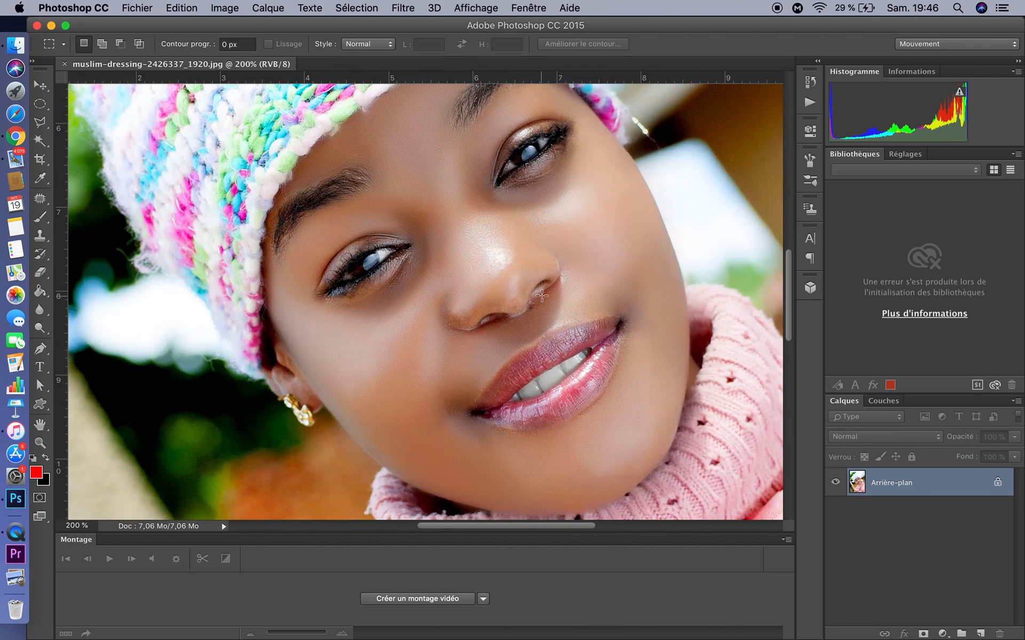
{"action": "key", "text": "v"}
{"action": "left_click_drag", "start_coordinate": [529, 293], "coordinate": [528, 290]}
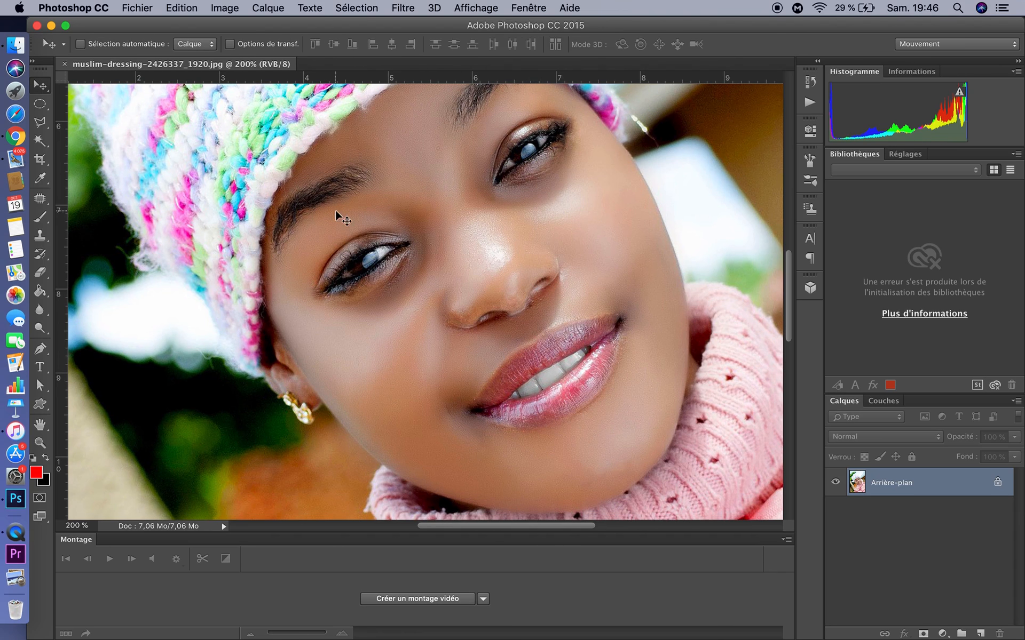
Step: Activate the Brush tool and set its opacity to 15%
{"action": "key", "text": "b"}
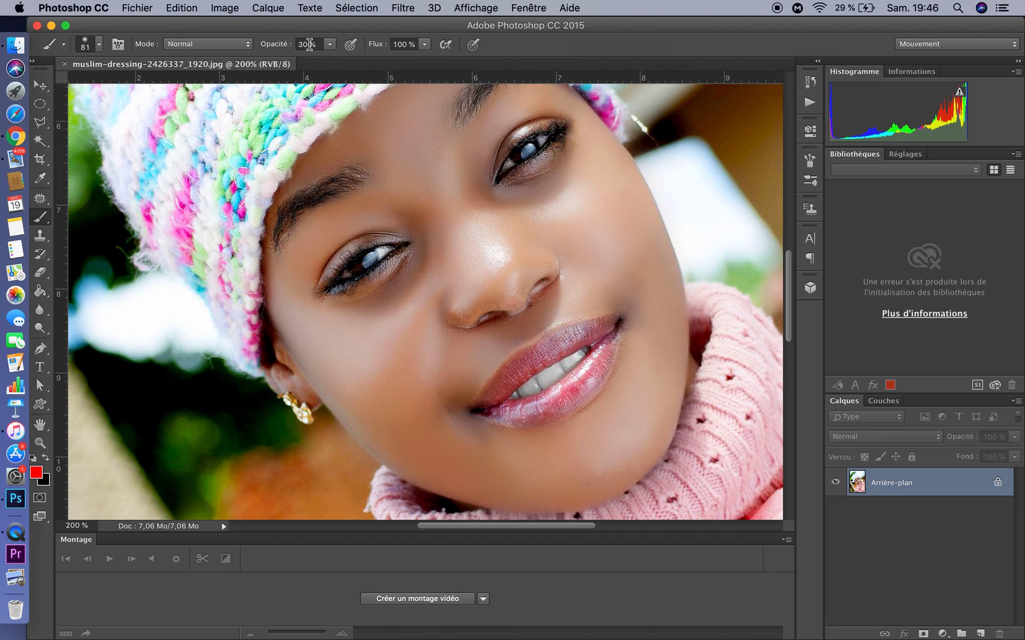
{"action": "left_click_drag", "start_coordinate": [310, 44], "coordinate": [290, 52]}
{"action": "type", "text": "1%"}
{"action": "key", "text": "Return"}
Step: Set the foreground colour to the magenta pink cc3399 by sampling the knitted hat, and return to the Brush
{"action": "left_click", "coordinate": [36, 473]}
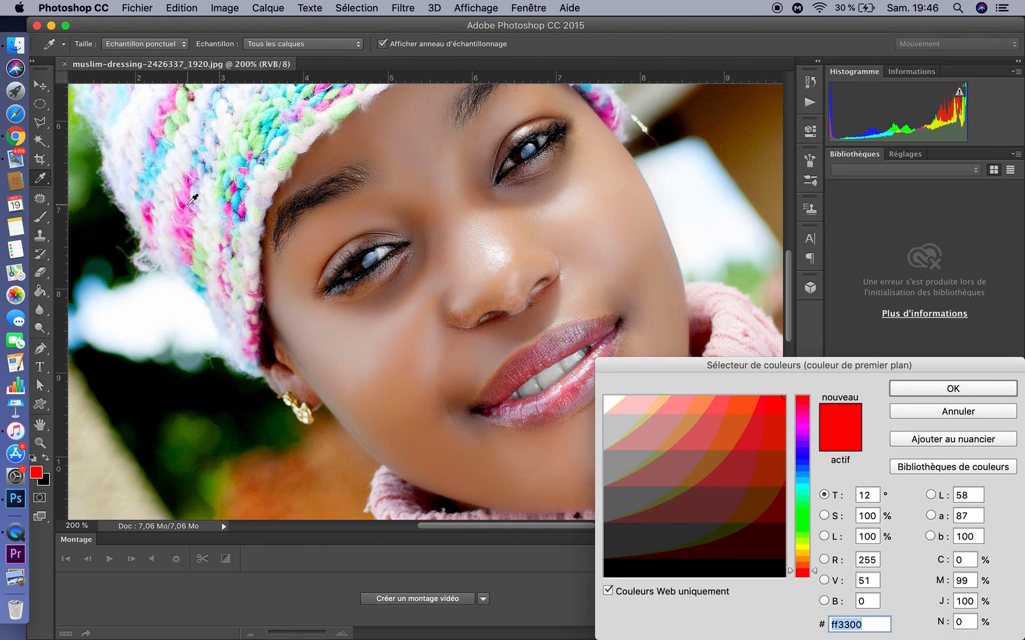
{"action": "left_click", "coordinate": [184, 206]}
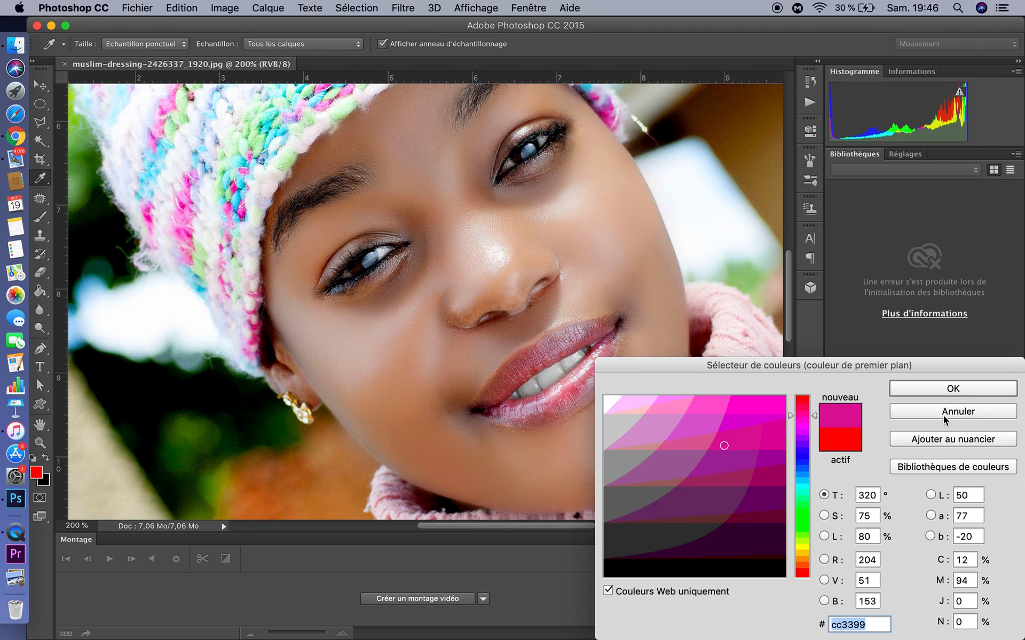
{"action": "left_click", "coordinate": [953, 389]}
{"action": "key", "text": "b"}
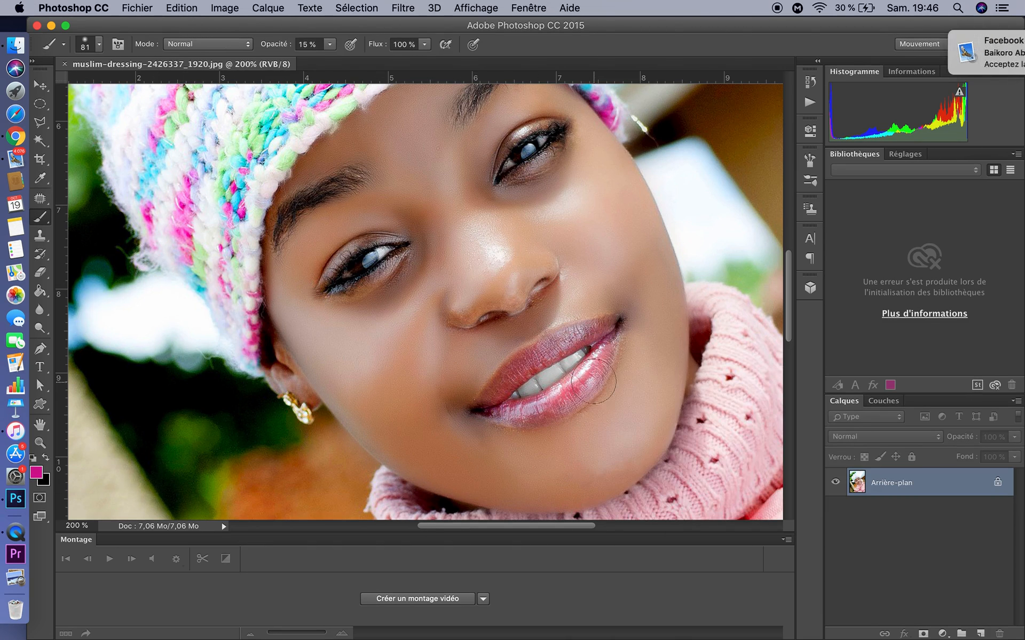
Step: Reduce the brush size to 36 px with 0% hardness
{"action": "right_click", "coordinate": [589, 333]}
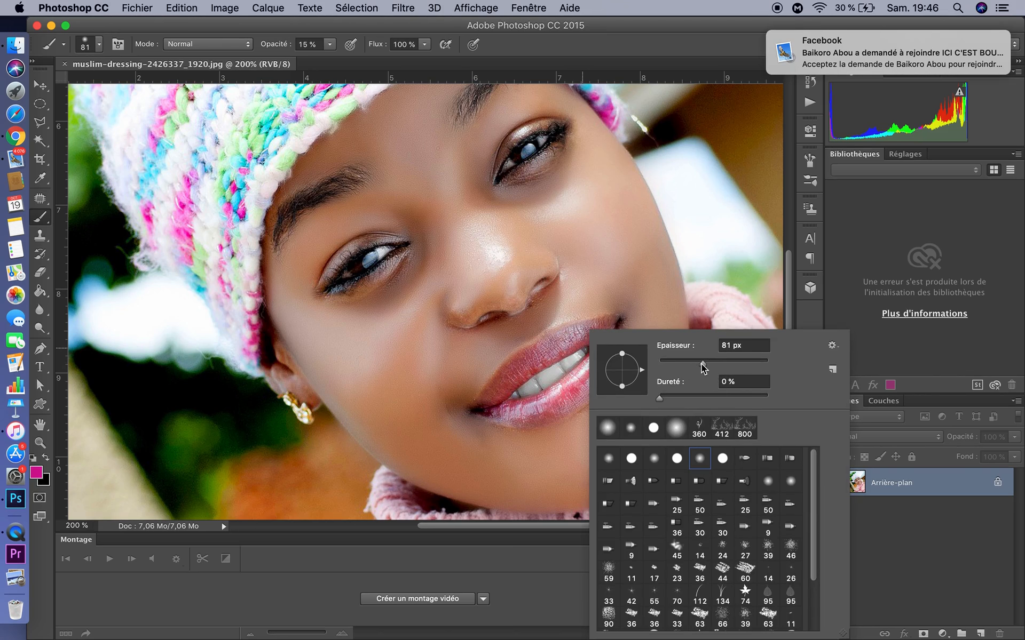
{"action": "left_click_drag", "start_coordinate": [703, 367], "coordinate": [678, 367]}
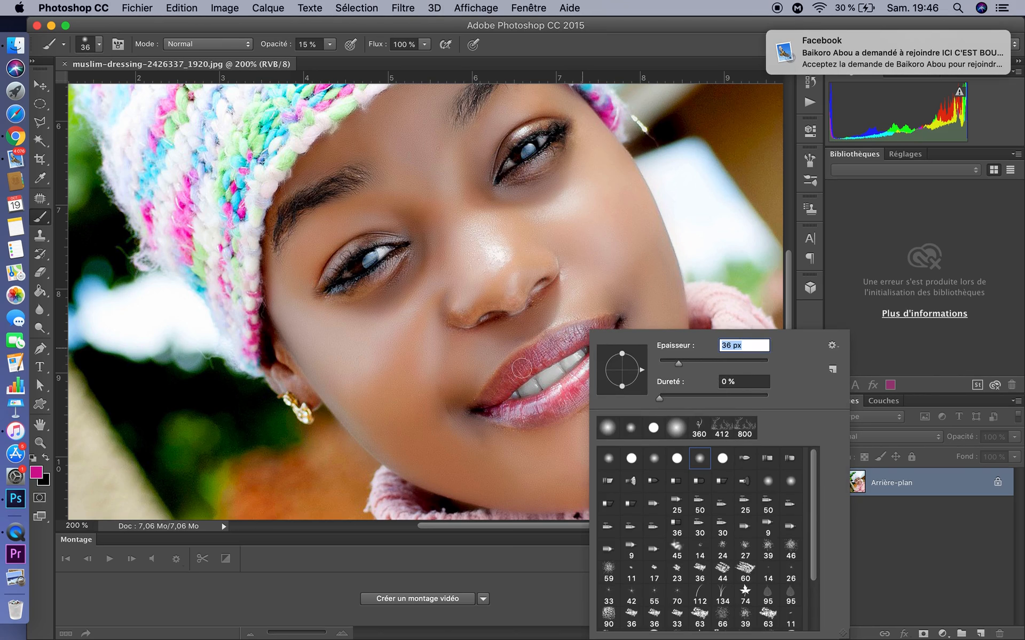
{"action": "left_click", "coordinate": [582, 383]}
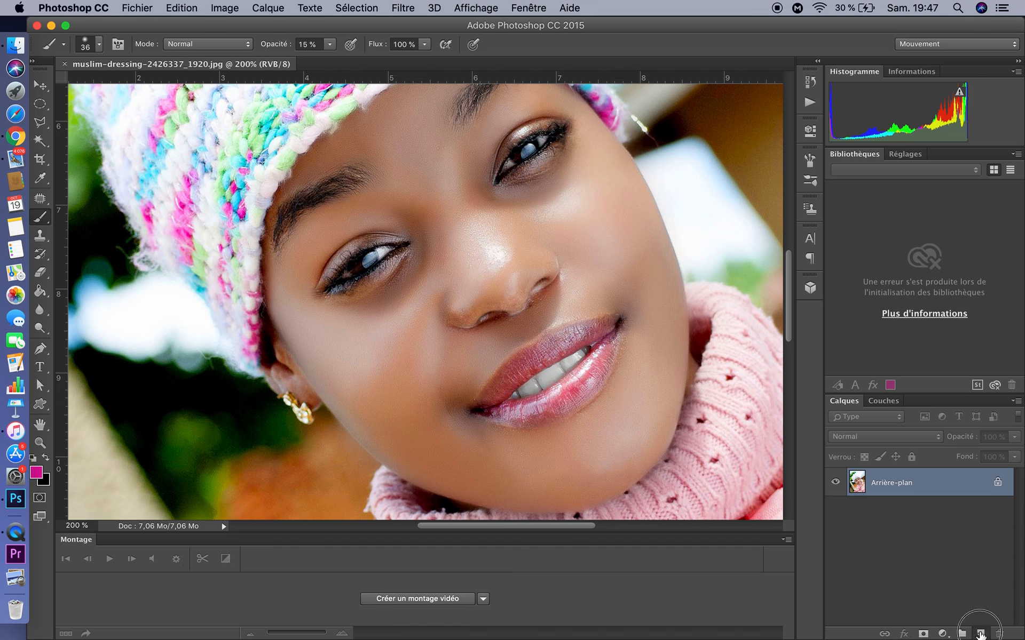
Step: Create a new layer above the background and brush magenta pink over the woman's lips
{"action": "left_click", "coordinate": [980, 633]}
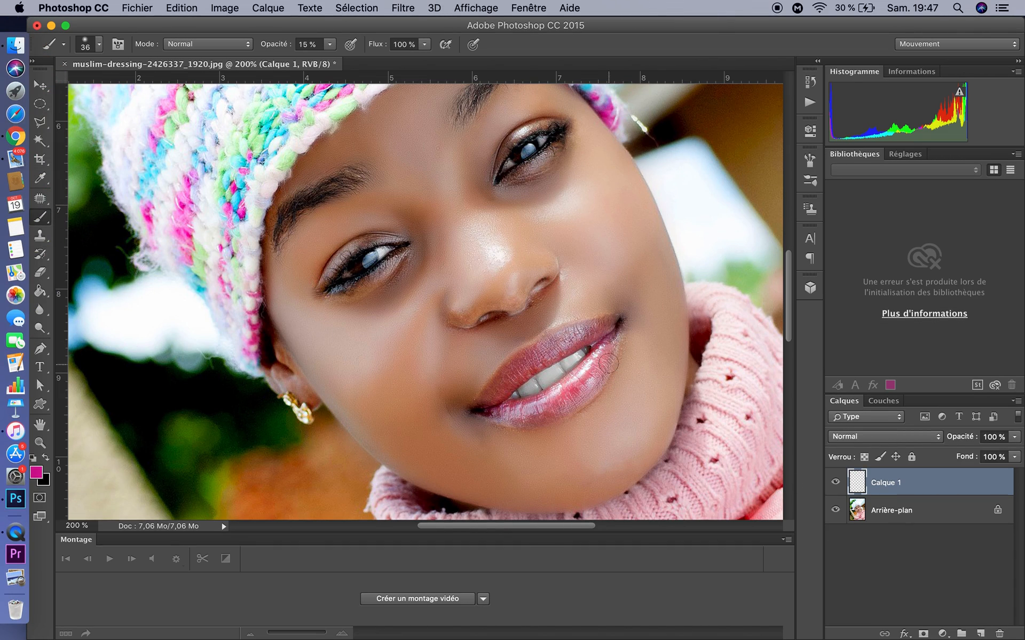
{"action": "mouse_move", "coordinate": [609, 346]}
{"action": "left_mouse_down"}
{"action": "mouse_move", "coordinate": [586, 382]}
{"action": "mouse_move", "coordinate": [505, 415]}
{"action": "mouse_move", "coordinate": [560, 404]}
{"action": "mouse_move", "coordinate": [608, 357]}
{"action": "mouse_move", "coordinate": [563, 403]}
{"action": "mouse_move", "coordinate": [576, 403]}
{"action": "mouse_move", "coordinate": [610, 346]}
{"action": "mouse_move", "coordinate": [568, 392]}
{"action": "mouse_move", "coordinate": [490, 411]}
{"action": "mouse_move", "coordinate": [620, 336]}
{"action": "left_mouse_up"}
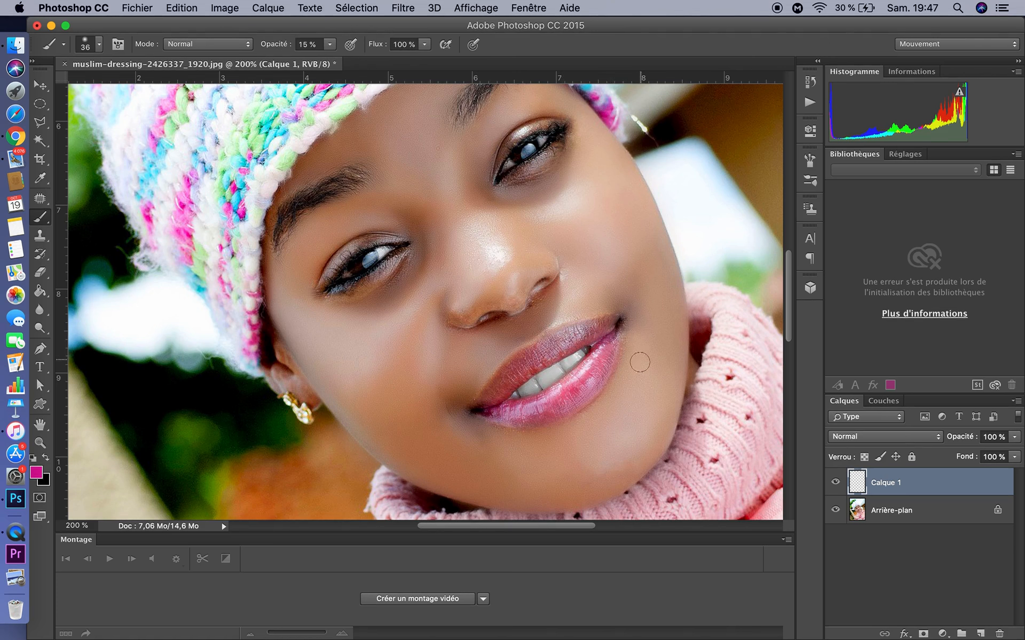
{"action": "mouse_move", "coordinate": [609, 349]}
{"action": "left_mouse_down"}
{"action": "mouse_move", "coordinate": [554, 393]}
{"action": "mouse_move", "coordinate": [577, 395]}
{"action": "mouse_move", "coordinate": [600, 380]}
{"action": "mouse_move", "coordinate": [552, 406]}
{"action": "mouse_move", "coordinate": [505, 414]}
{"action": "mouse_move", "coordinate": [573, 403]}
{"action": "mouse_move", "coordinate": [608, 338]}
{"action": "mouse_move", "coordinate": [537, 411]}
{"action": "left_mouse_up"}
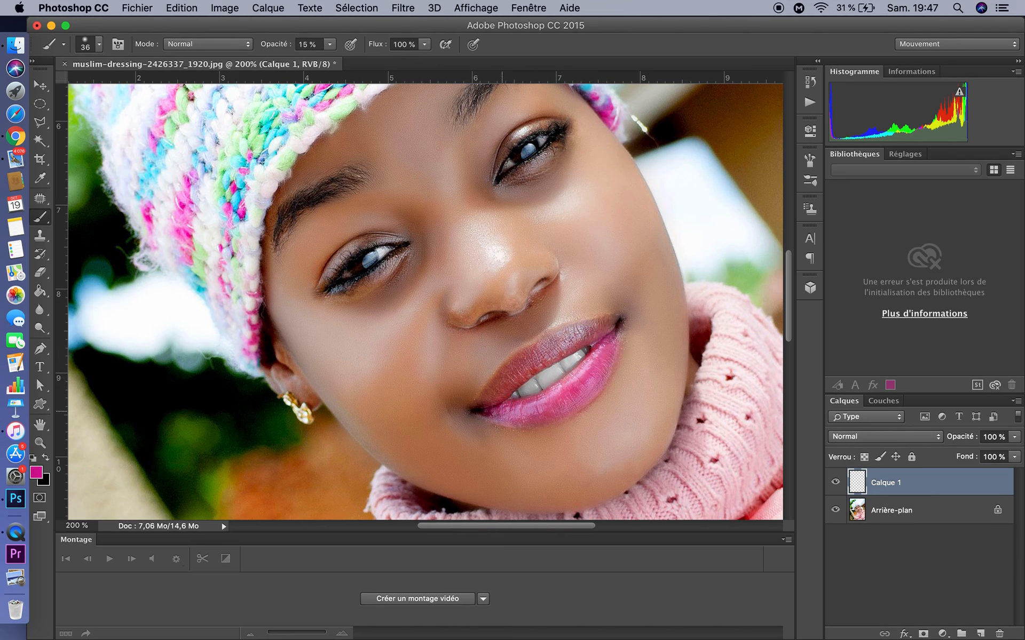
Step: Compare the lips with and without the pink colour by toggling the visibility of layer Calque 1
{"action": "left_click", "coordinate": [836, 483]}
{"action": "left_click", "coordinate": [835, 482]}
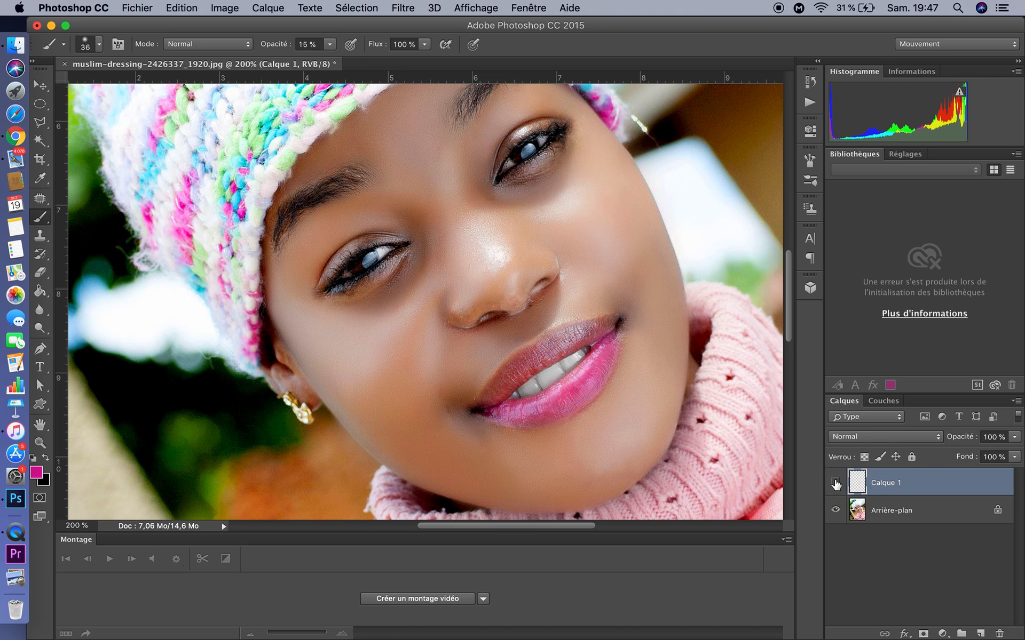
{"action": "left_click", "coordinate": [836, 482]}
{"action": "left_click", "coordinate": [835, 482]}
{"action": "left_click", "coordinate": [835, 483]}
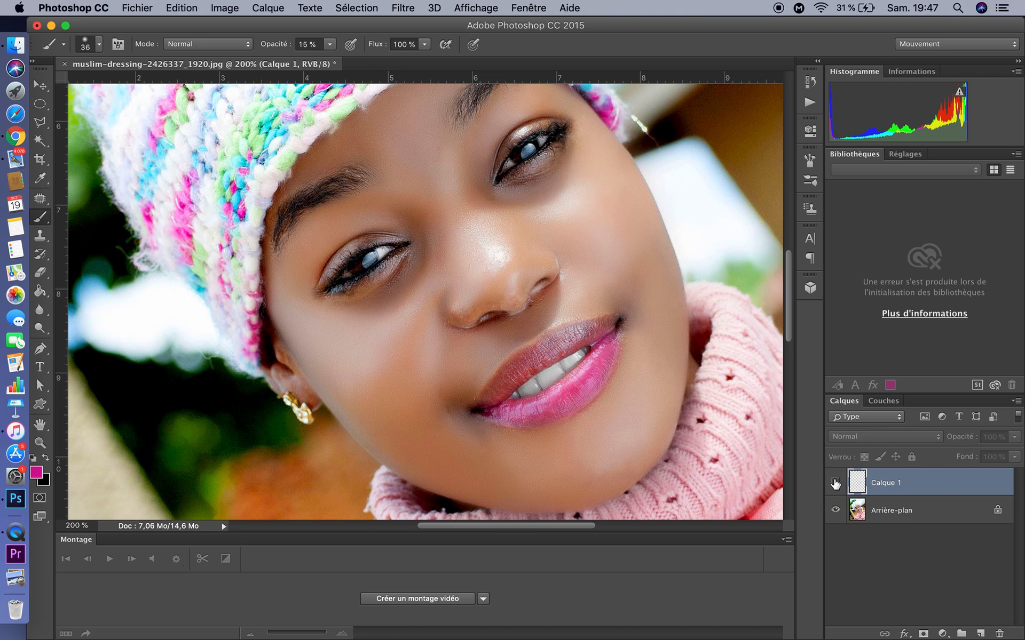
{"action": "left_click", "coordinate": [835, 482]}
{"action": "left_click", "coordinate": [835, 482]}
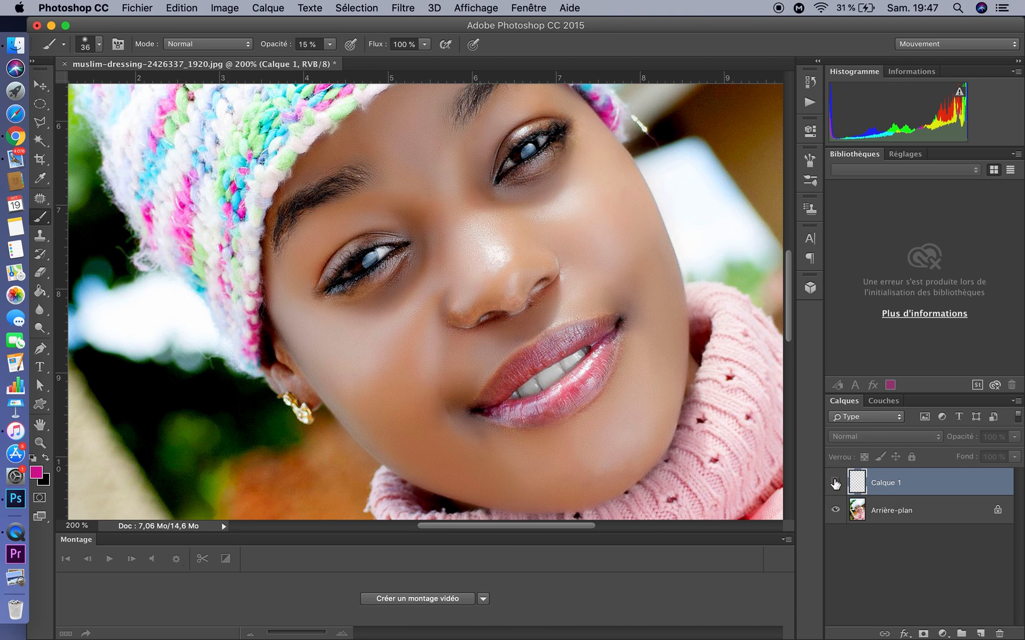
{"action": "left_click", "coordinate": [835, 483]}
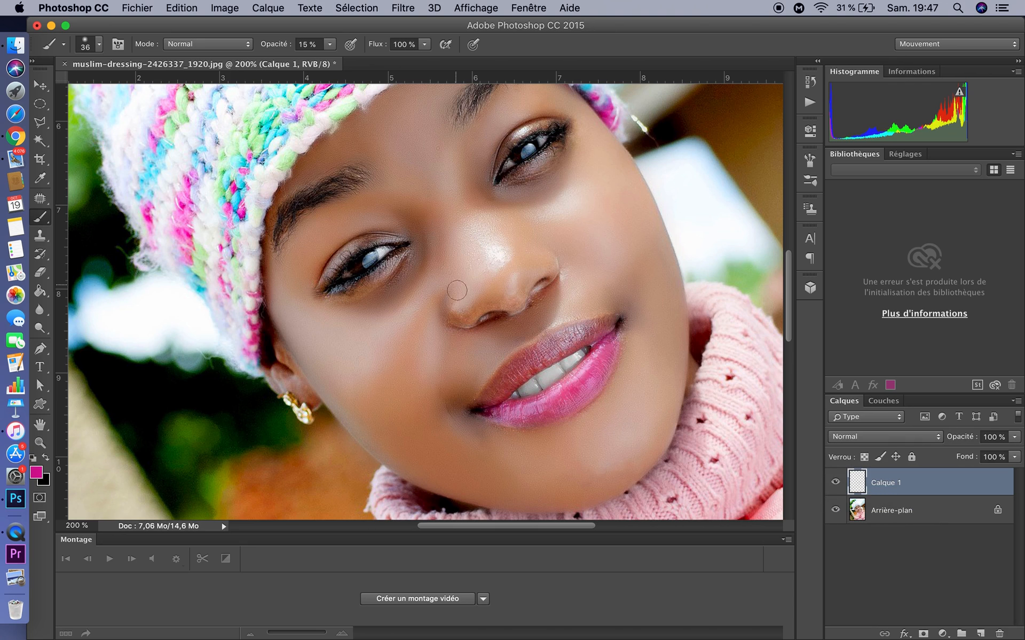
Step: Swap the foreground colour to black and brush over both eyebrows to darken them
{"action": "left_click_drag", "start_coordinate": [406, 235], "coordinate": [469, 343]}
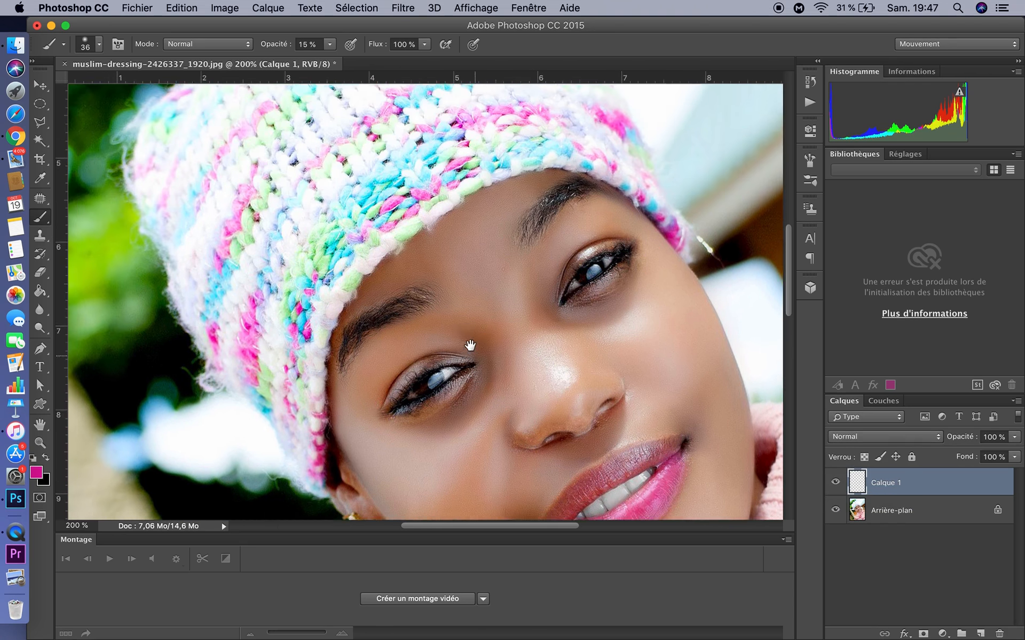
{"action": "left_click_drag", "start_coordinate": [418, 265], "coordinate": [448, 272]}
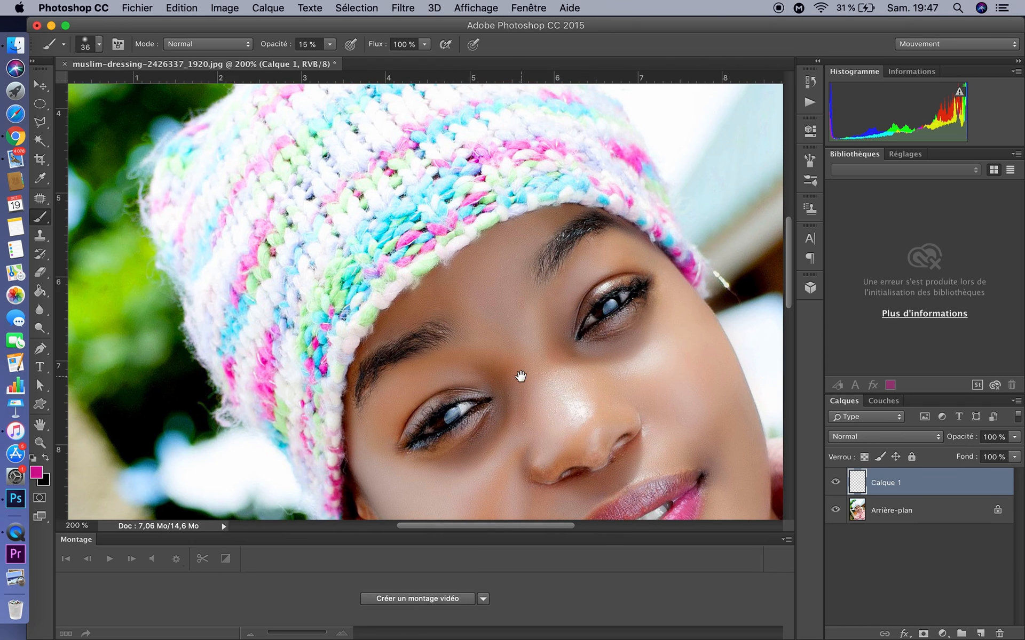
{"action": "left_click_drag", "start_coordinate": [520, 376], "coordinate": [532, 351]}
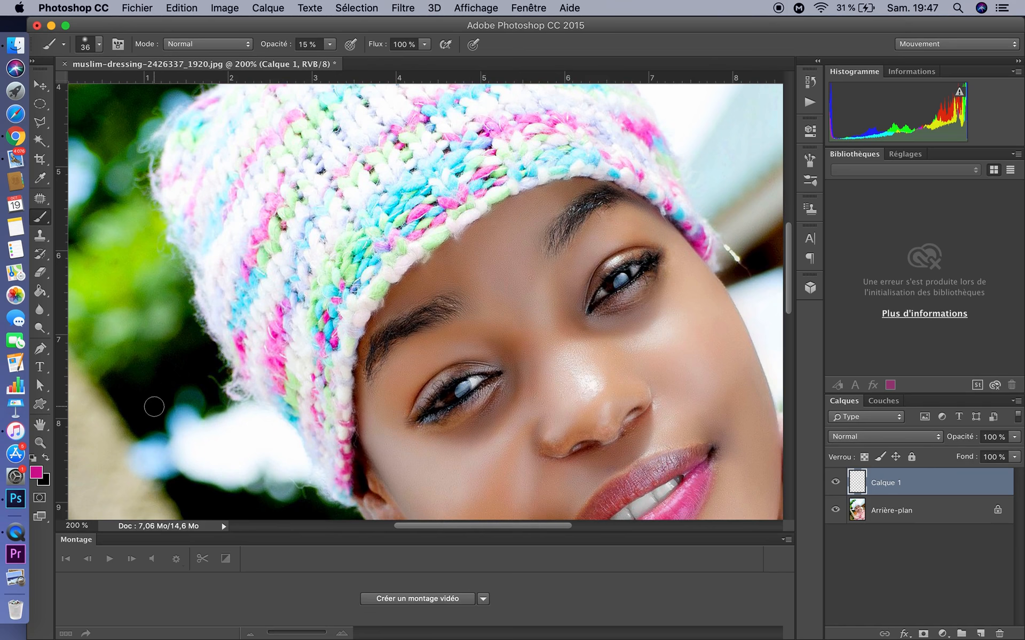
{"action": "key", "text": "x"}
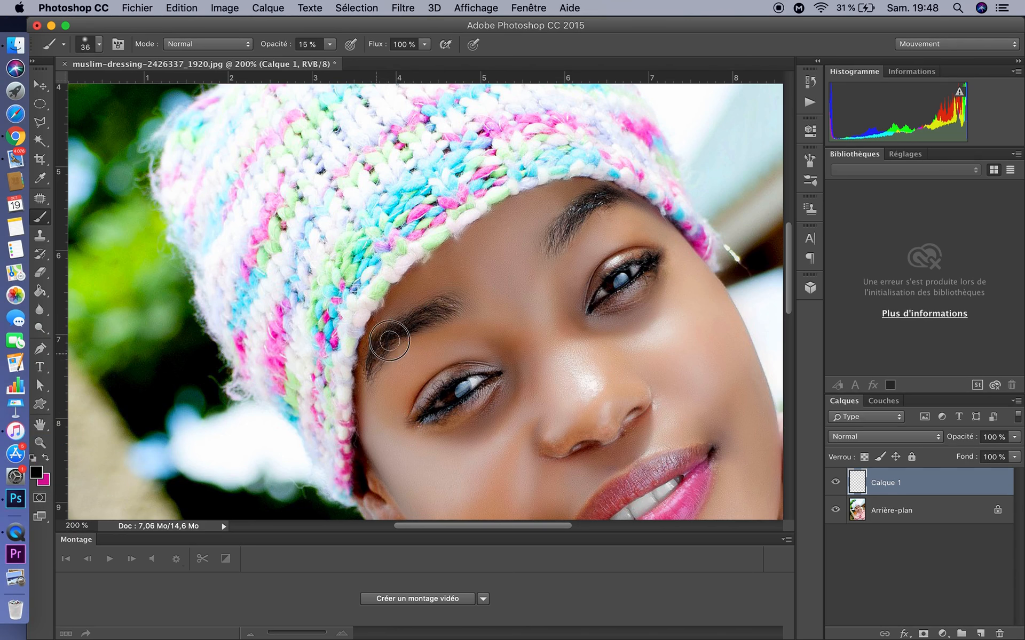
{"action": "mouse_move", "coordinate": [389, 341]}
{"action": "left_mouse_down"}
{"action": "mouse_move", "coordinate": [431, 306]}
{"action": "mouse_move", "coordinate": [451, 307]}
{"action": "left_mouse_up"}
{"action": "mouse_move", "coordinate": [616, 196]}
{"action": "left_mouse_down"}
{"action": "mouse_move", "coordinate": [580, 205]}
{"action": "mouse_move", "coordinate": [555, 245]}
{"action": "mouse_move", "coordinate": [608, 198]}
{"action": "left_mouse_up"}
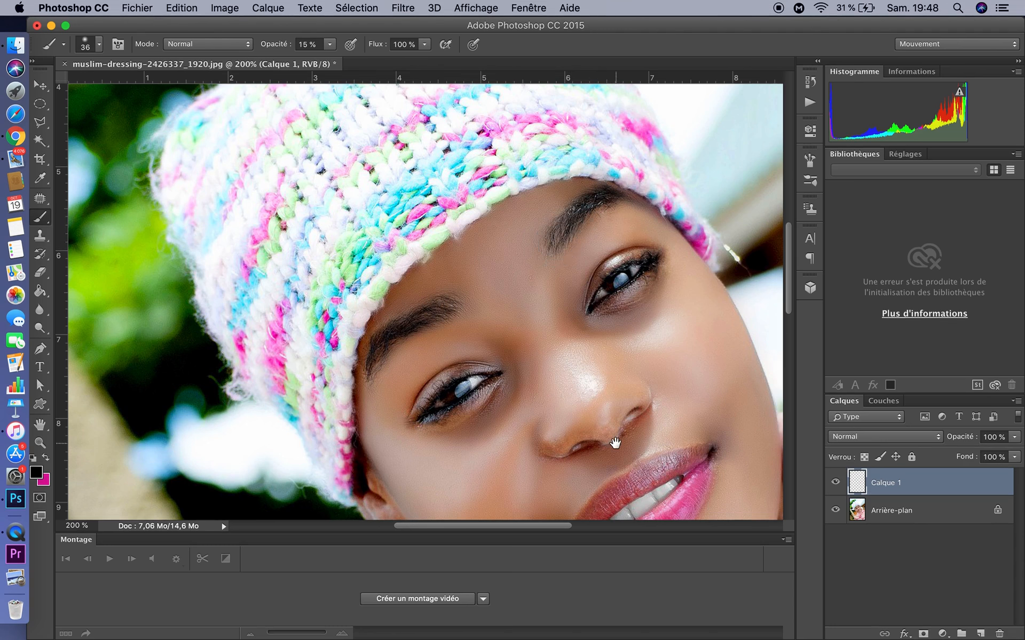
Step: Set the foreground colour to the light blue 33ccff and return to the Brush
{"action": "mouse_move", "coordinate": [615, 443]}
{"action": "left_mouse_down"}
{"action": "mouse_move", "coordinate": [599, 343]}
{"action": "mouse_move", "coordinate": [569, 364]}
{"action": "mouse_move", "coordinate": [492, 388]}
{"action": "left_mouse_up"}
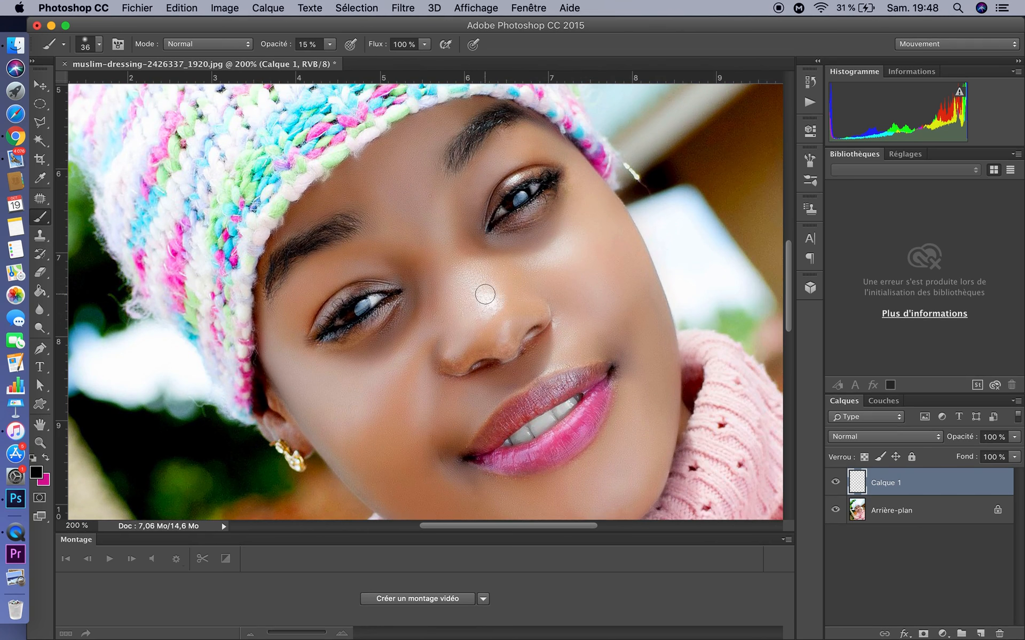
{"action": "key", "text": "super+plus"}
{"action": "key", "text": "super+plus"}
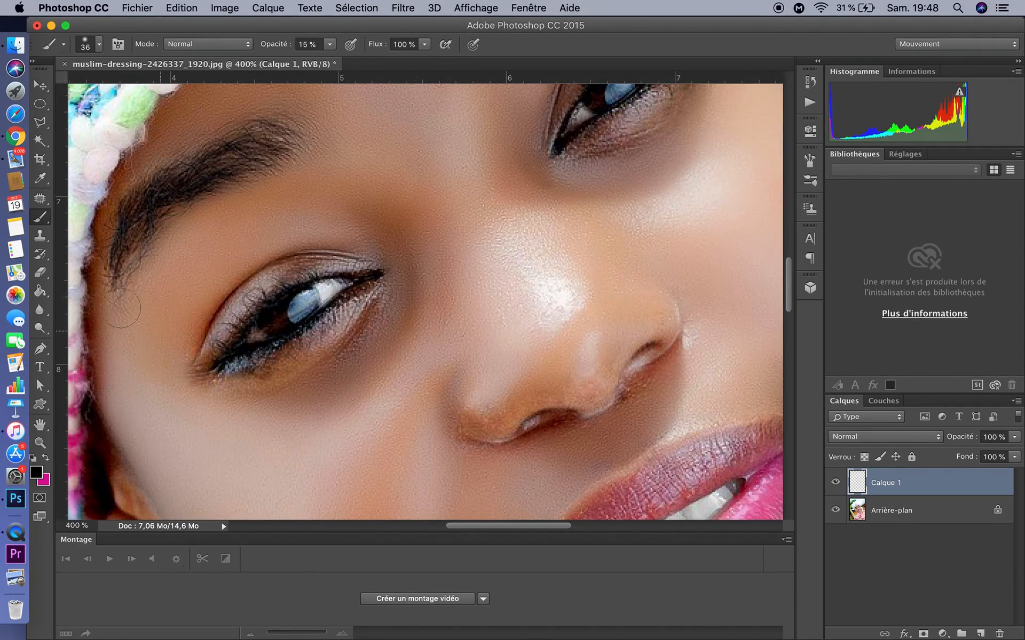
{"action": "left_click", "coordinate": [41, 475]}
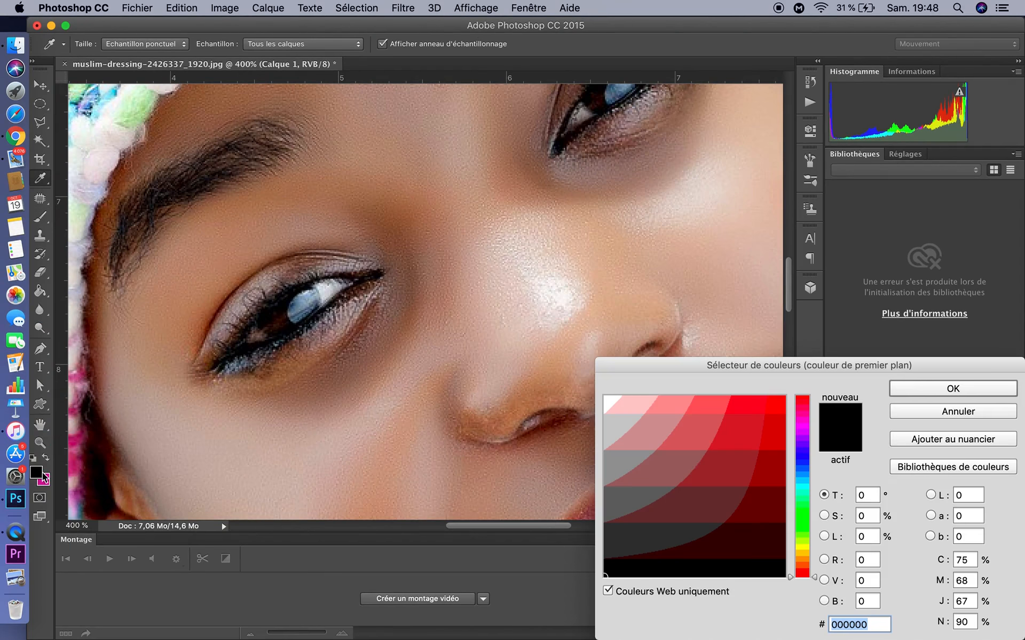
{"action": "left_click_drag", "start_coordinate": [800, 501], "coordinate": [801, 477]}
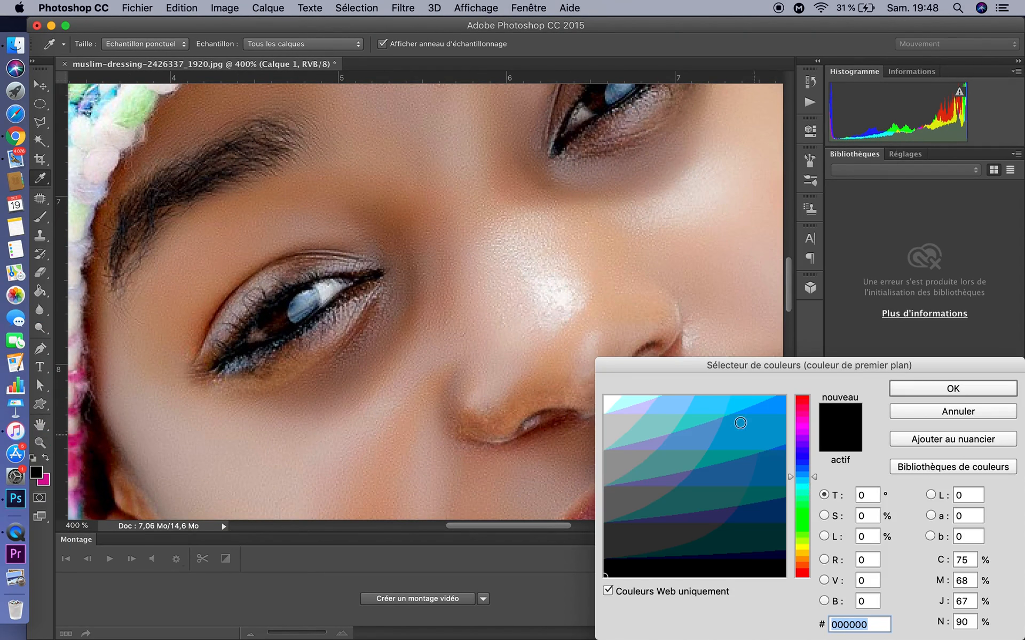
{"action": "left_click", "coordinate": [730, 405]}
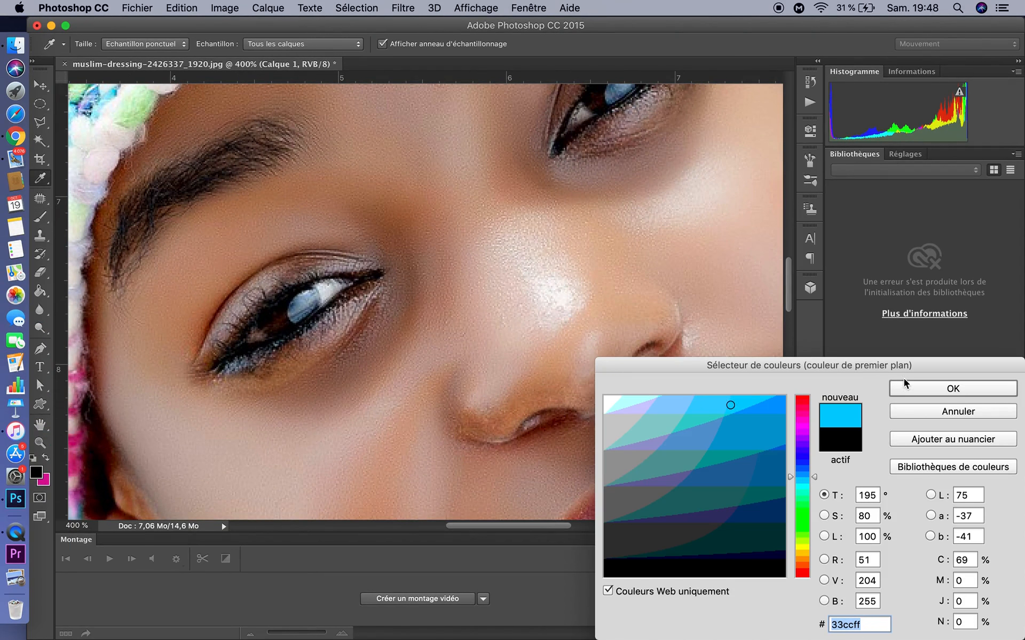
{"action": "left_click", "coordinate": [934, 388]}
{"action": "key", "text": "b"}
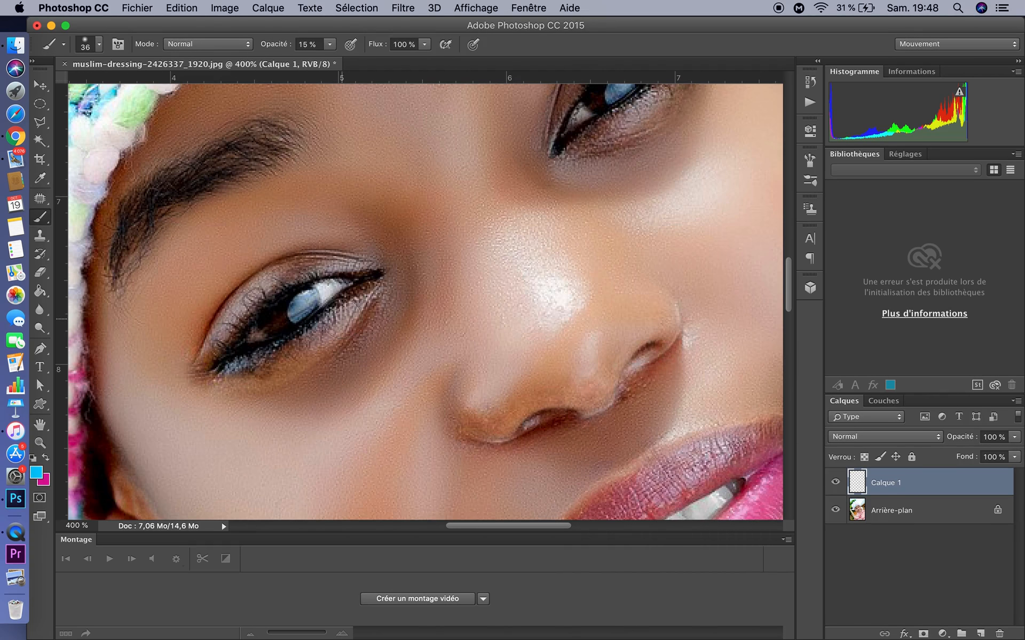
Step: Reduce the brush size to 13 px and paint light blue over the white of the left-hand eye
{"action": "key", "text": "super+plus"}
{"action": "key", "text": "super+plus"}
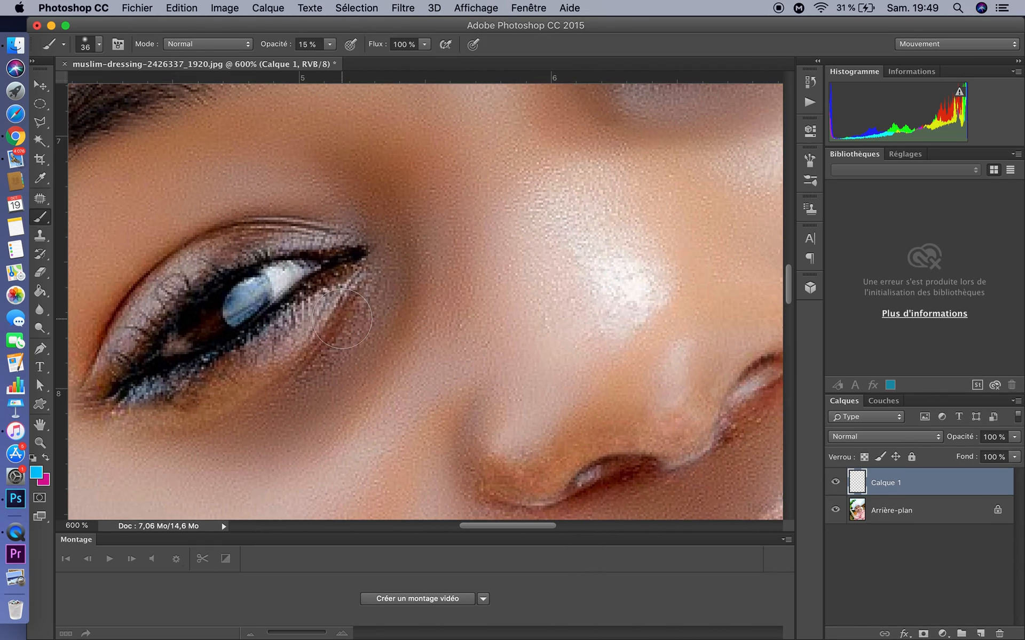
{"action": "key", "text": "super+plus"}
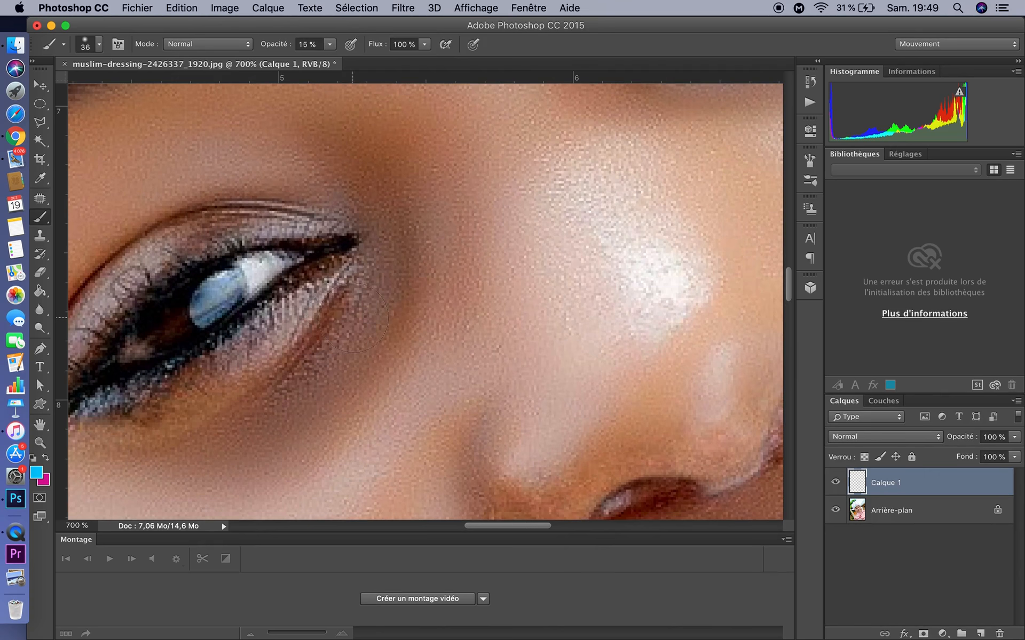
{"action": "left_click_drag", "start_coordinate": [344, 331], "coordinate": [581, 328]}
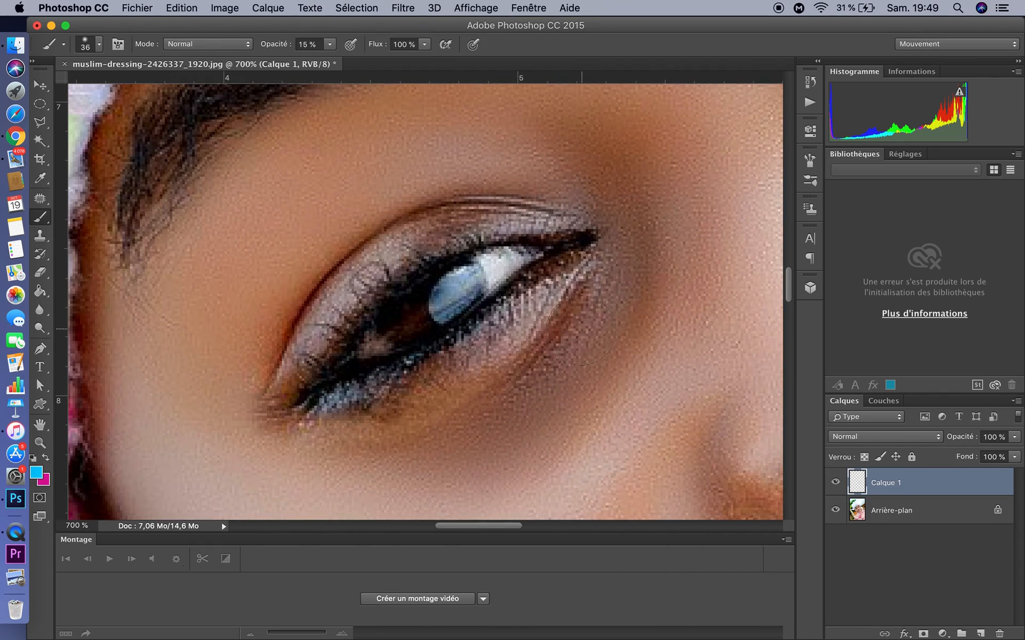
{"action": "right_click", "coordinate": [535, 338]}
{"action": "left_click_drag", "start_coordinate": [634, 366], "coordinate": [619, 364]}
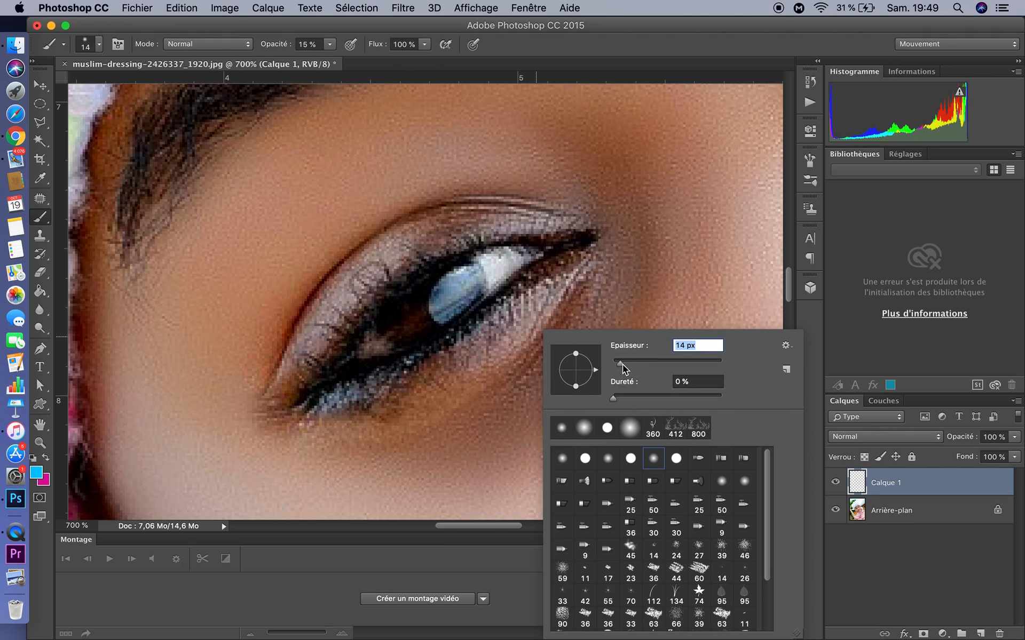
{"action": "left_click_drag", "start_coordinate": [622, 364], "coordinate": [620, 366]}
{"action": "key", "text": "Return"}
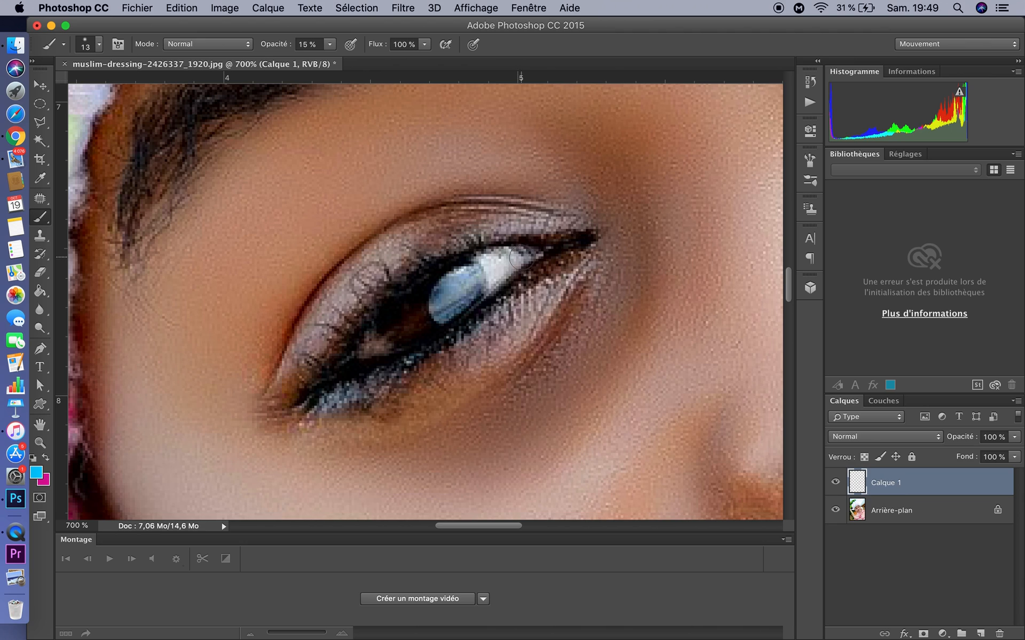
{"action": "mouse_move", "coordinate": [521, 258]}
{"action": "left_mouse_down"}
{"action": "mouse_move", "coordinate": [496, 259]}
{"action": "mouse_move", "coordinate": [511, 259]}
{"action": "mouse_move", "coordinate": [480, 278]}
{"action": "mouse_move", "coordinate": [497, 265]}
{"action": "mouse_move", "coordinate": [482, 273]}
{"action": "mouse_move", "coordinate": [533, 266]}
{"action": "left_mouse_up"}
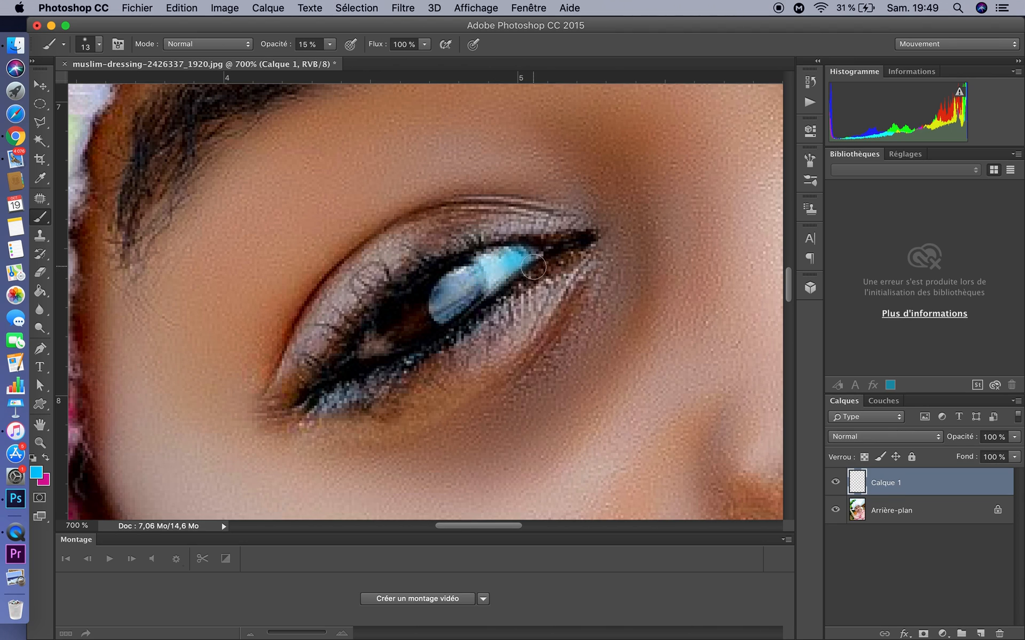
Step: Undo the light blue brush strokes on the left-hand eye
{"action": "key", "text": "super+alt+z"}
{"action": "key", "text": "super+alt+z"}
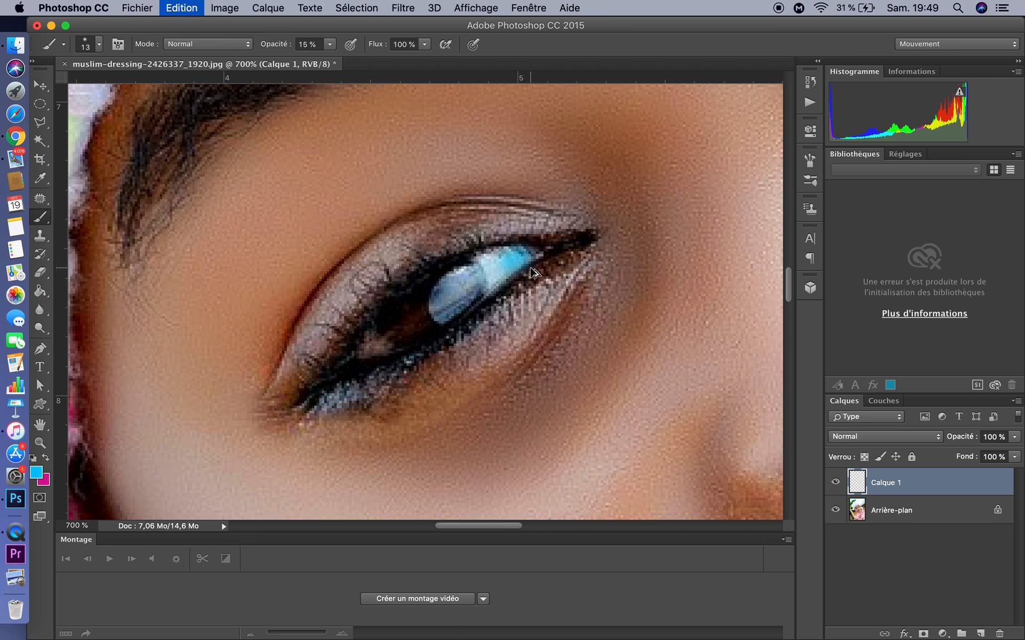
{"action": "key", "text": "super+alt+z"}
{"action": "key", "text": "super+alt+z"}
{"action": "key", "text": "super+alt+z"}
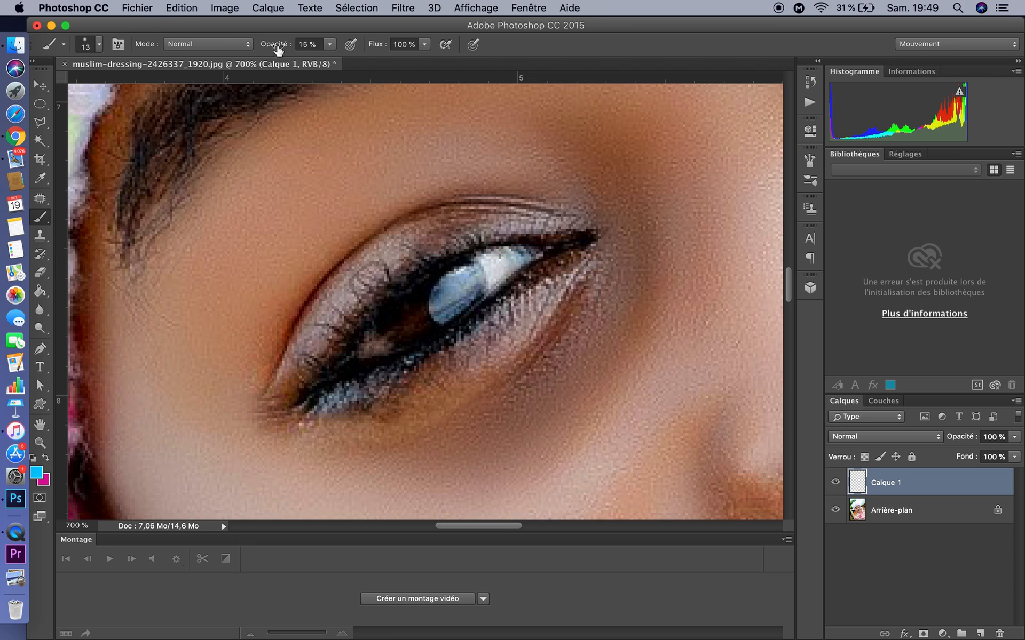
Step: Set the brush to 10% opacity and 9 px, and paint light blue over the white of the left-hand eye
{"action": "left_click", "coordinate": [308, 44]}
{"action": "type", "text": "10"}
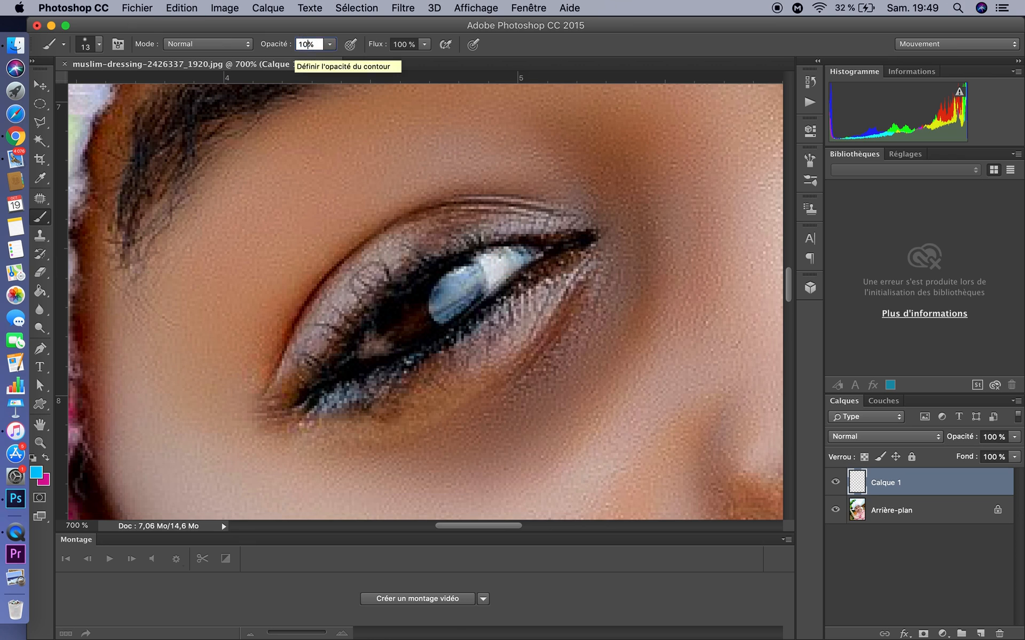
{"action": "key", "text": "Return"}
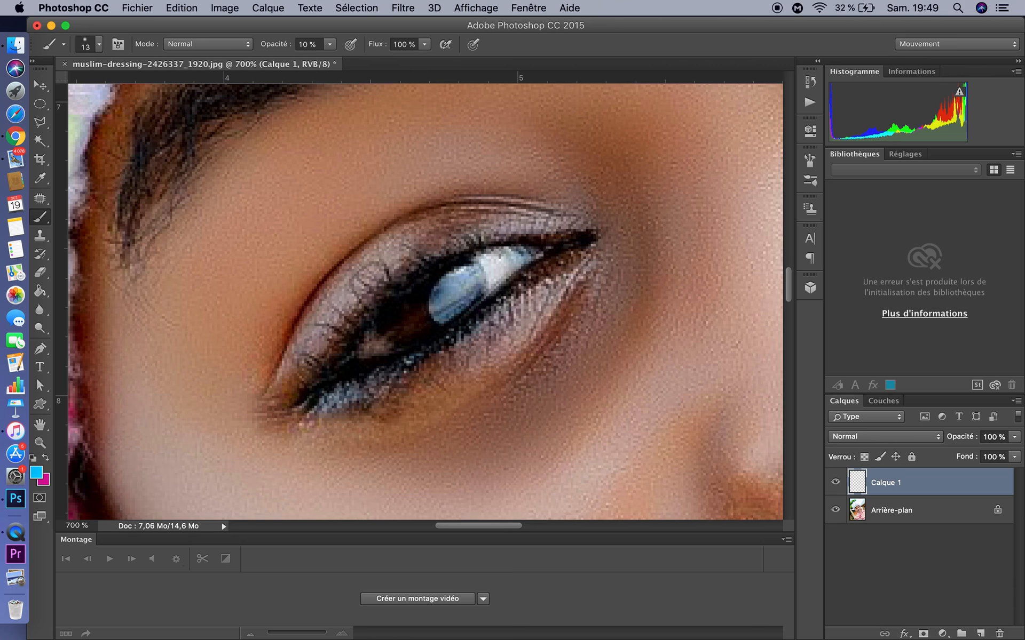
{"action": "right_click", "coordinate": [515, 274]}
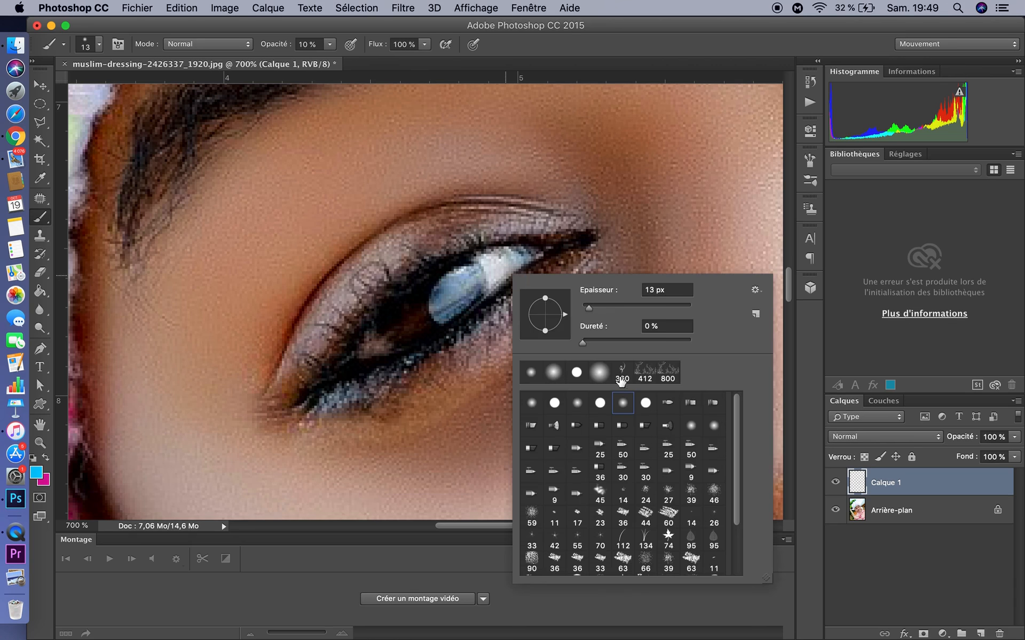
{"action": "left_click_drag", "start_coordinate": [589, 308], "coordinate": [586, 309]}
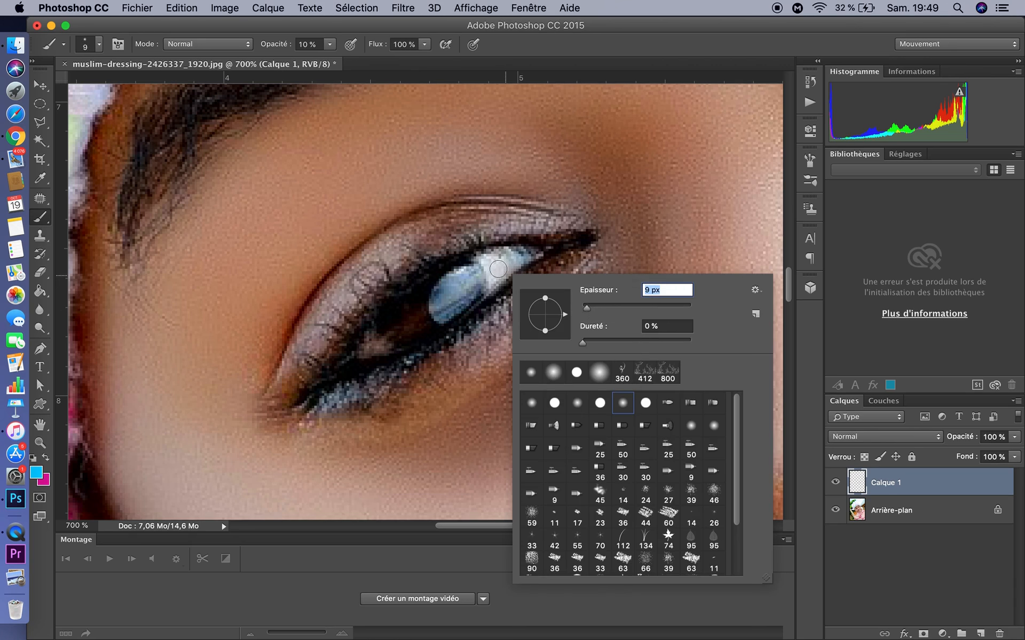
{"action": "key", "text": "Return"}
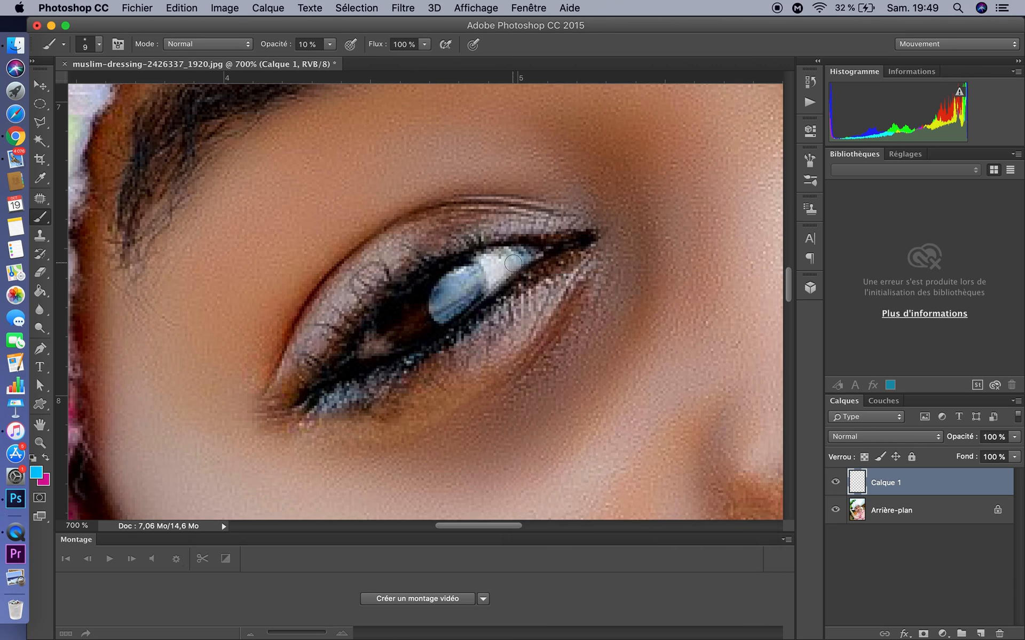
{"action": "mouse_move", "coordinate": [516, 261]}
{"action": "left_mouse_down"}
{"action": "mouse_move", "coordinate": [492, 279]}
{"action": "mouse_move", "coordinate": [511, 259]}
{"action": "mouse_move", "coordinate": [481, 258]}
{"action": "mouse_move", "coordinate": [512, 256]}
{"action": "mouse_move", "coordinate": [505, 261]}
{"action": "left_mouse_up"}
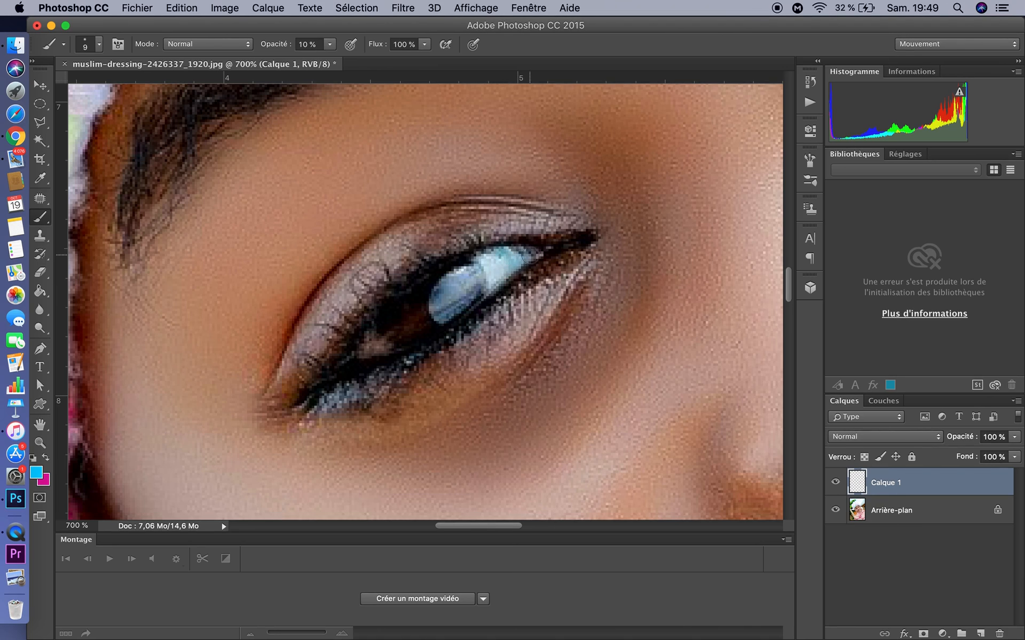
Step: Paint light blue over the white of the right-hand eye on both sides of the iris
{"action": "key", "text": "space"}
{"action": "left_click_drag", "start_coordinate": [556, 271], "coordinate": [388, 303]}
{"action": "left_click_drag", "start_coordinate": [565, 290], "coordinate": [398, 267]}
{"action": "left_click_drag", "start_coordinate": [478, 224], "coordinate": [422, 304]}
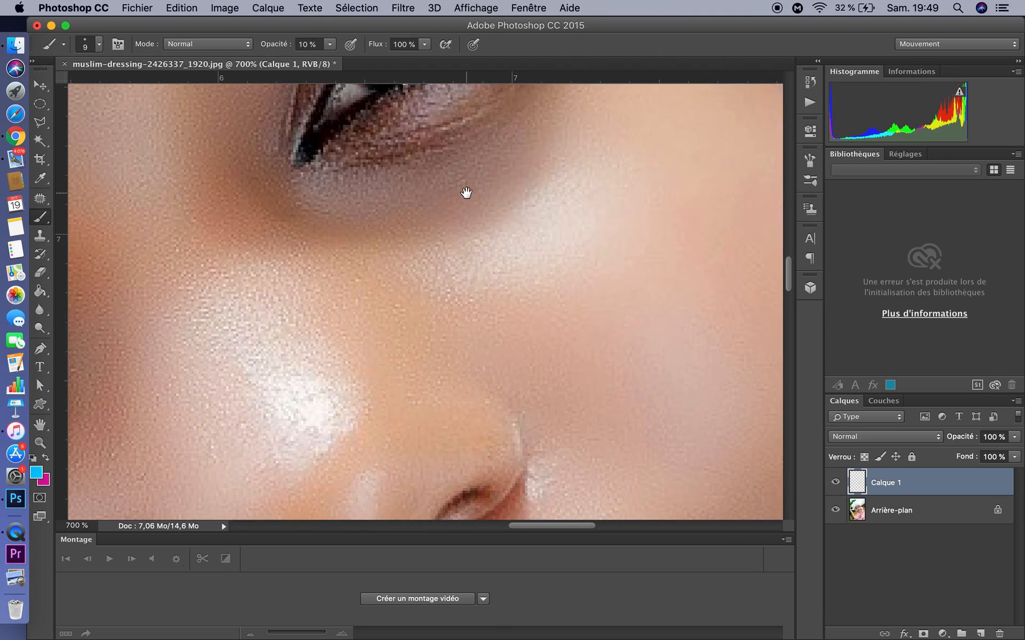
{"action": "left_click_drag", "start_coordinate": [467, 194], "coordinate": [405, 360]}
{"action": "mouse_move", "coordinate": [427, 214]}
{"action": "left_mouse_down"}
{"action": "mouse_move", "coordinate": [407, 277]}
{"action": "mouse_move", "coordinate": [486, 255]}
{"action": "left_mouse_up"}
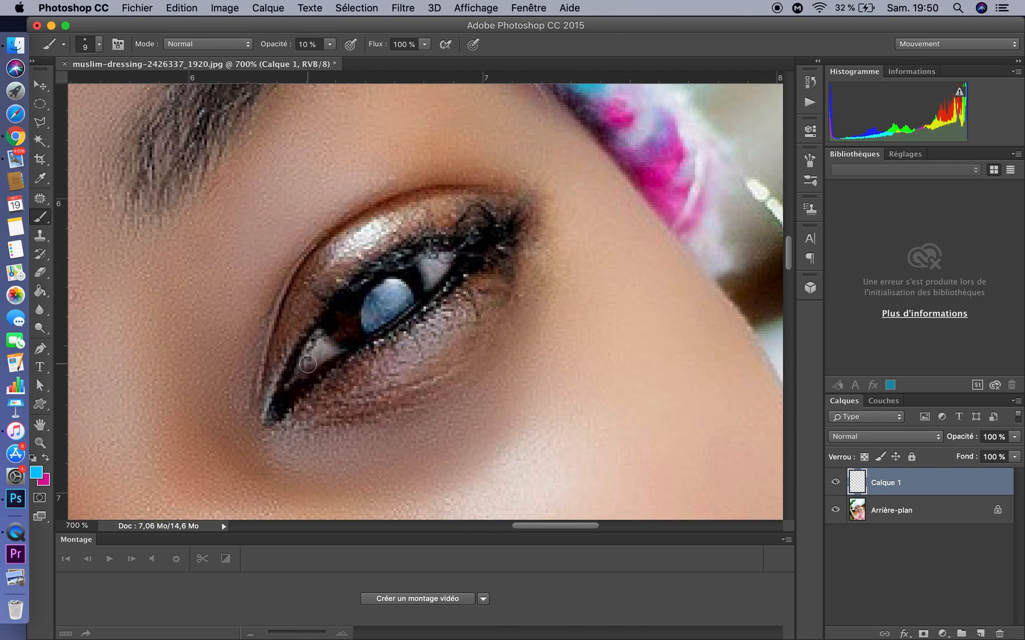
{"action": "left_click_drag", "start_coordinate": [330, 351], "coordinate": [323, 349]}
{"action": "left_click_drag", "start_coordinate": [443, 263], "coordinate": [428, 276]}
{"action": "left_click", "coordinate": [428, 264]}
Step: Compare the whole portrait with and without the painted makeup by toggling the visibility of layer Calque 1
{"action": "key", "text": "super+minus"}
{"action": "key", "text": "super+minus"}
{"action": "key", "text": "super+minus"}
{"action": "key", "text": "super+minus"}
{"action": "key", "text": "super+minus"}
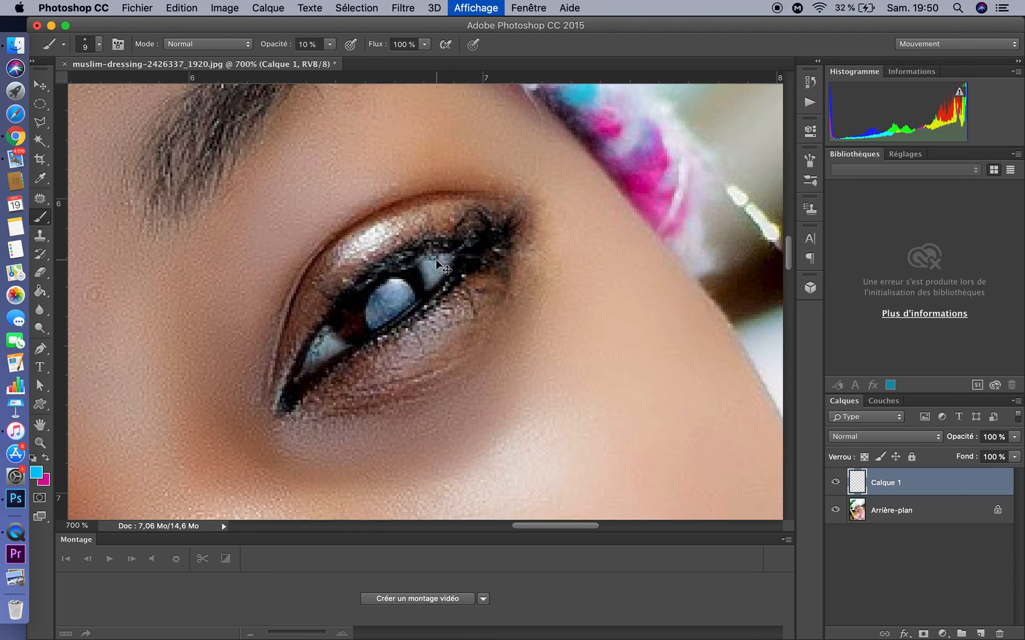
{"action": "key", "text": "super+minus"}
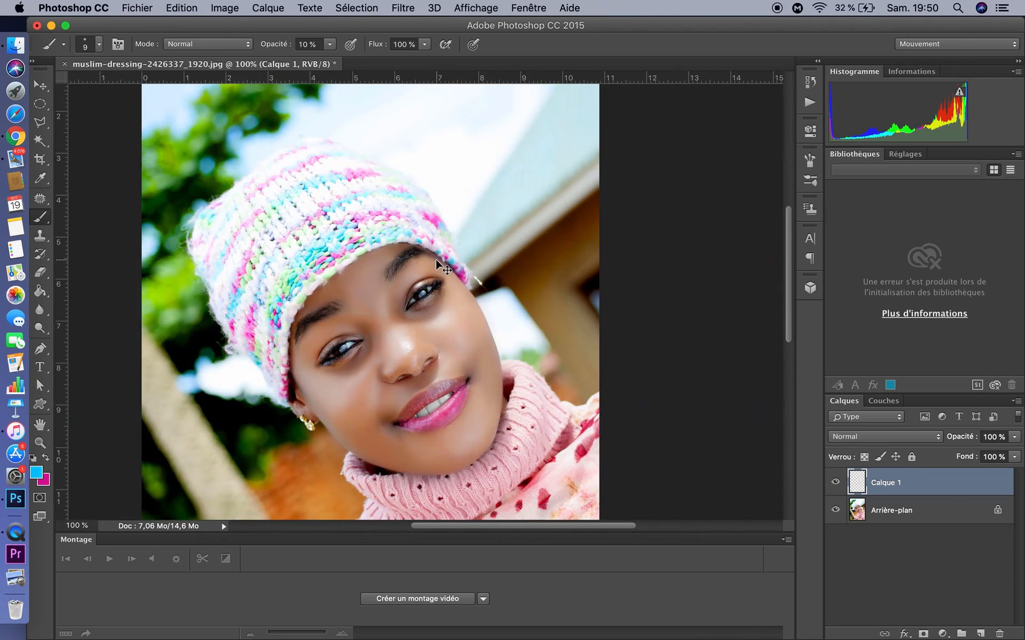
{"action": "left_click", "coordinate": [835, 483]}
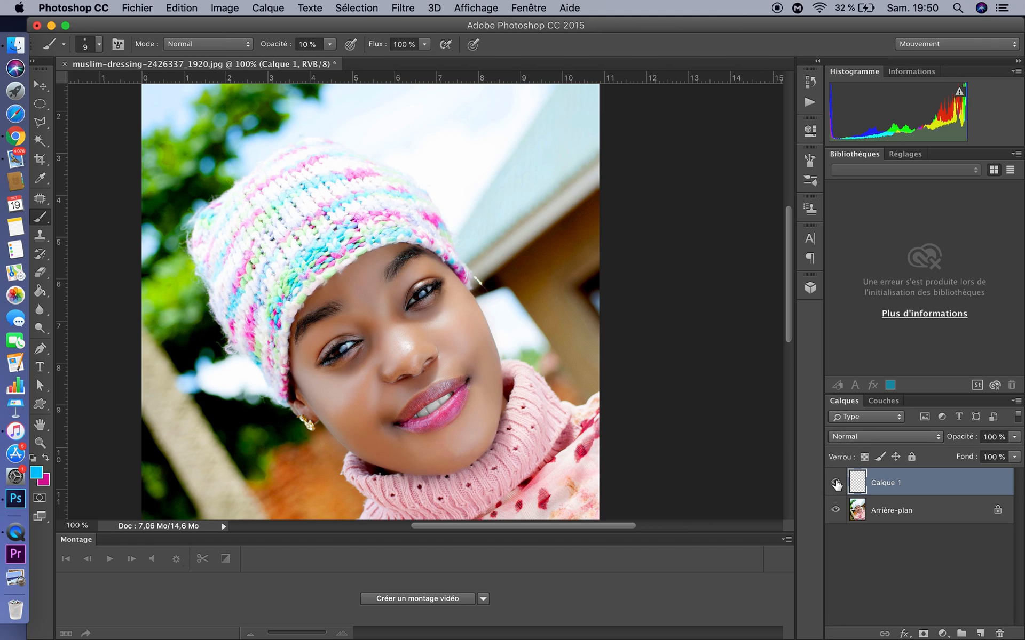
{"action": "left_click", "coordinate": [835, 482]}
{"action": "left_click", "coordinate": [835, 483]}
{"action": "left_click", "coordinate": [835, 483]}
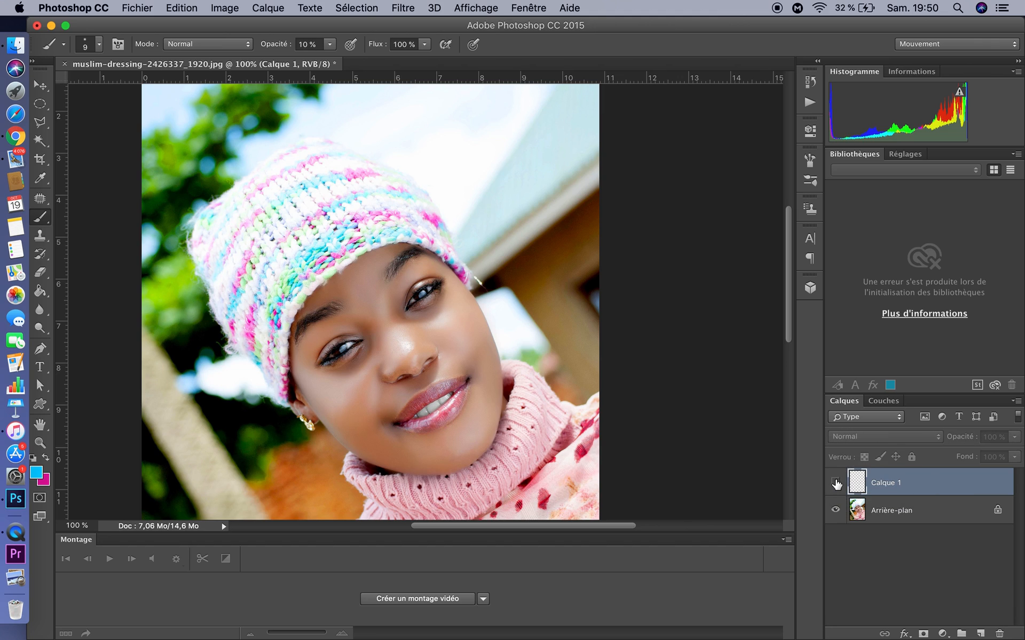
{"action": "left_click", "coordinate": [835, 483]}
{"action": "left_click", "coordinate": [836, 483]}
{"action": "left_click", "coordinate": [835, 483]}
{"action": "left_click", "coordinate": [836, 483]}
{"action": "left_click", "coordinate": [835, 483]}
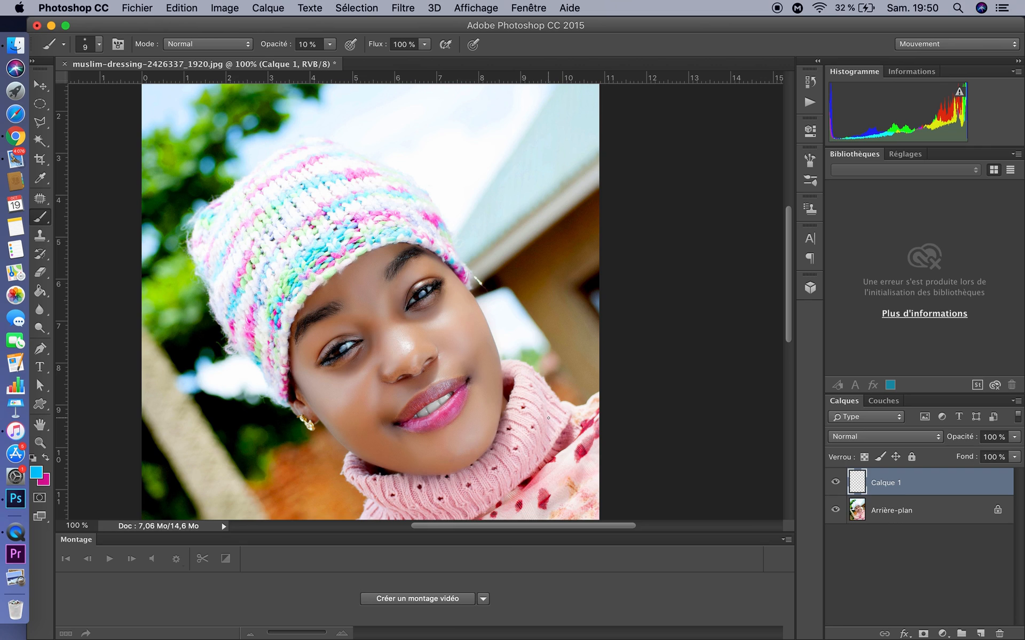
Step: Enlarge the brush to 87 px for painting on the cheeks
{"action": "key", "text": "super+plus"}
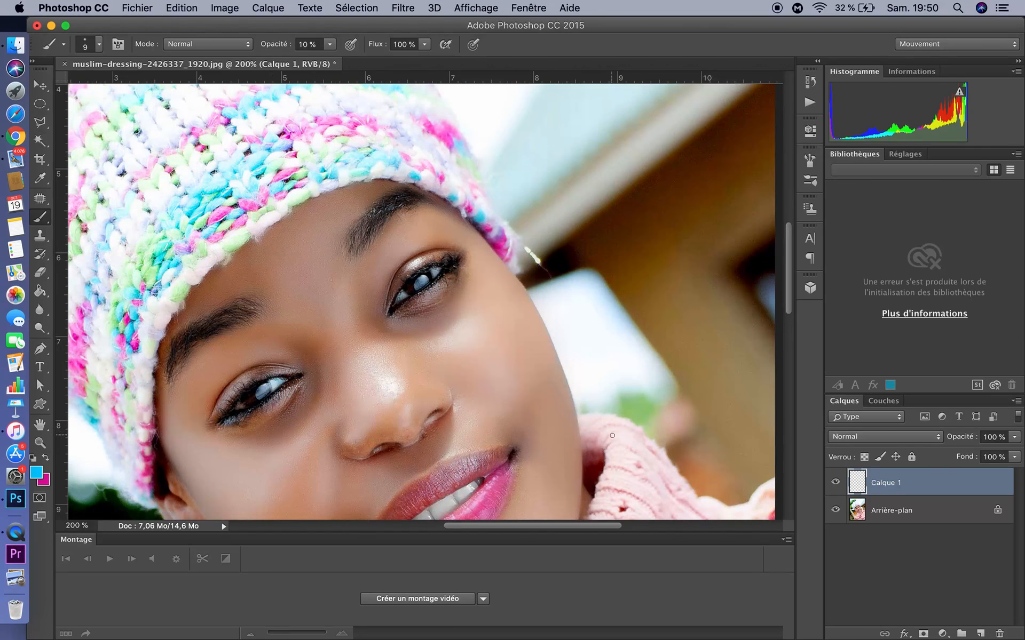
{"action": "left_click_drag", "start_coordinate": [606, 438], "coordinate": [585, 390]}
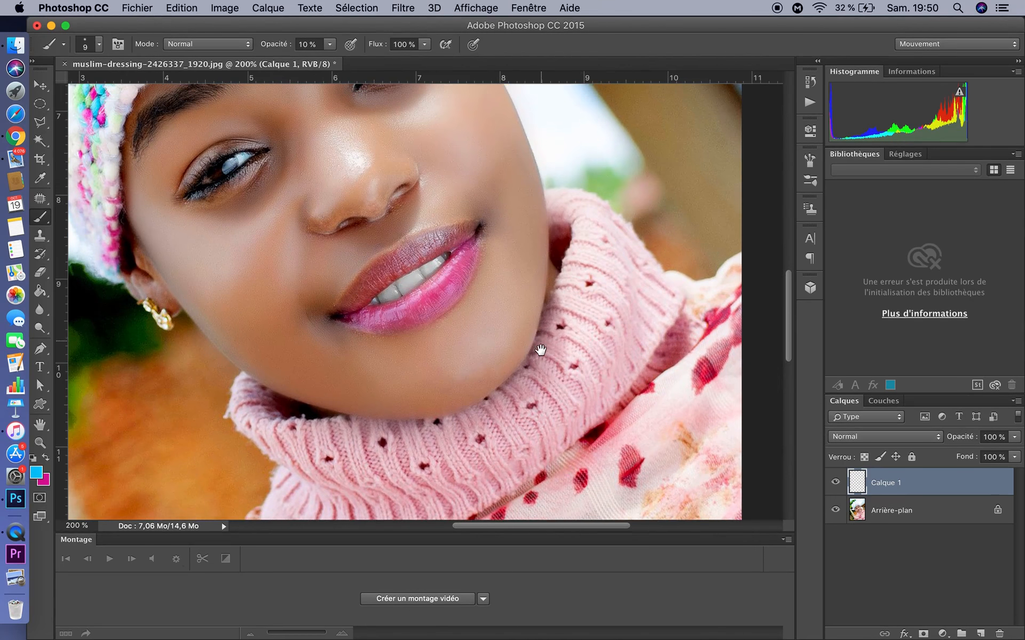
{"action": "left_click_drag", "start_coordinate": [540, 353], "coordinate": [541, 367]}
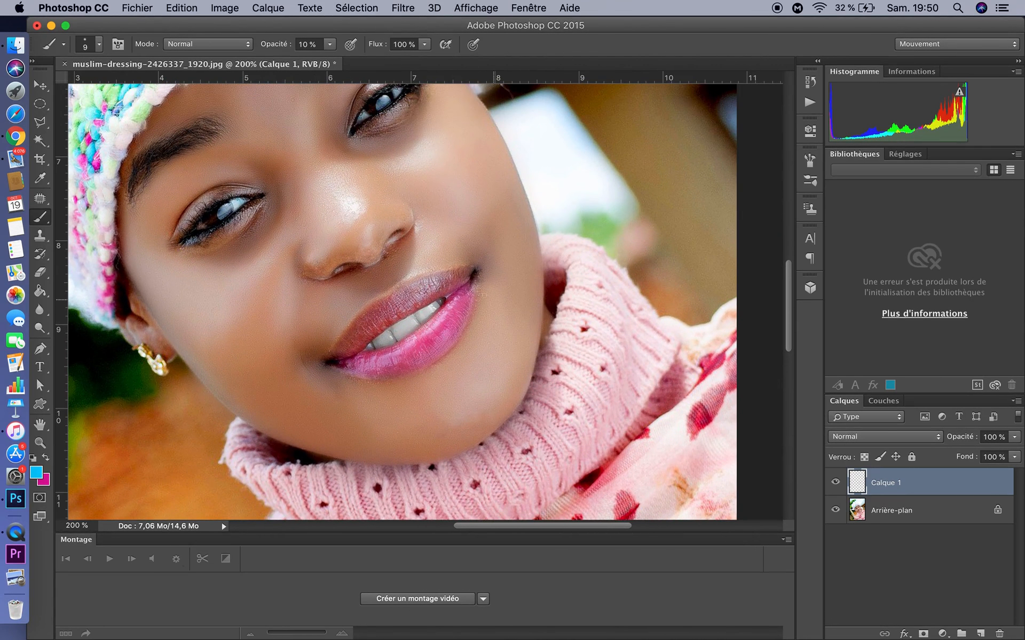
{"action": "right_click", "coordinate": [249, 326]}
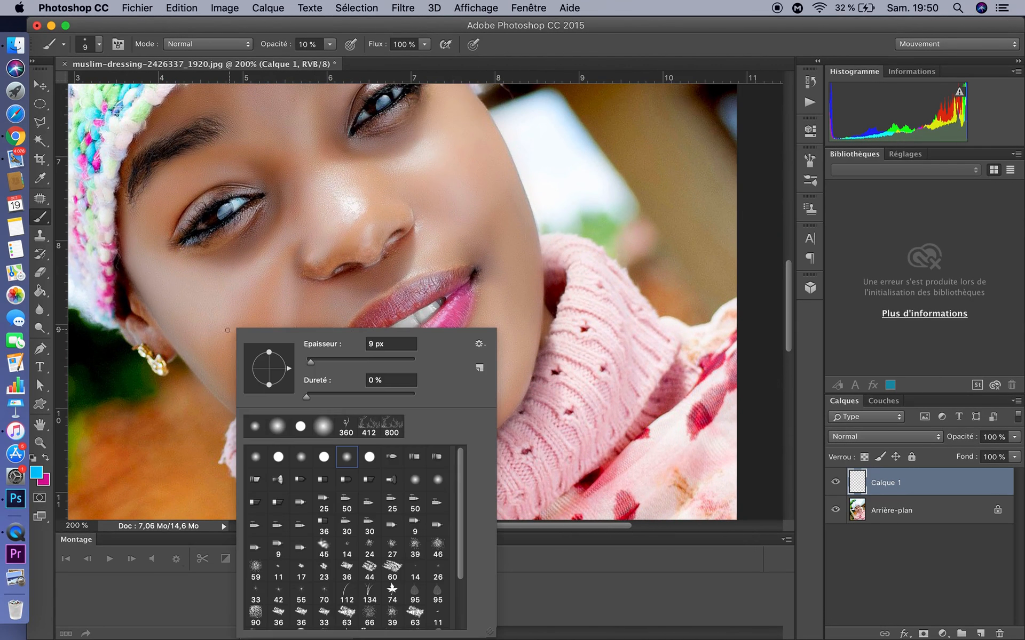
{"action": "left_click_drag", "start_coordinate": [308, 360], "coordinate": [353, 363]}
{"action": "key", "text": "Return"}
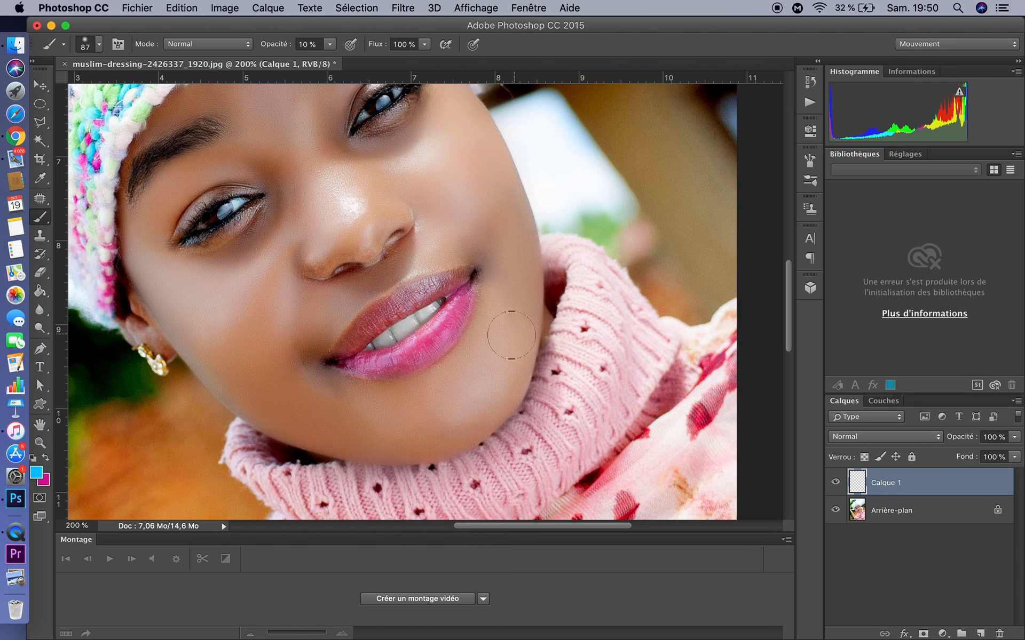
Step: Set the foreground colour to the brownish pink 996666 by sampling the skin below the left-hand corner of the mouth
{"action": "scroll", "coordinate": [491, 321], "scroll_direction": "up", "scroll_amount": 3}
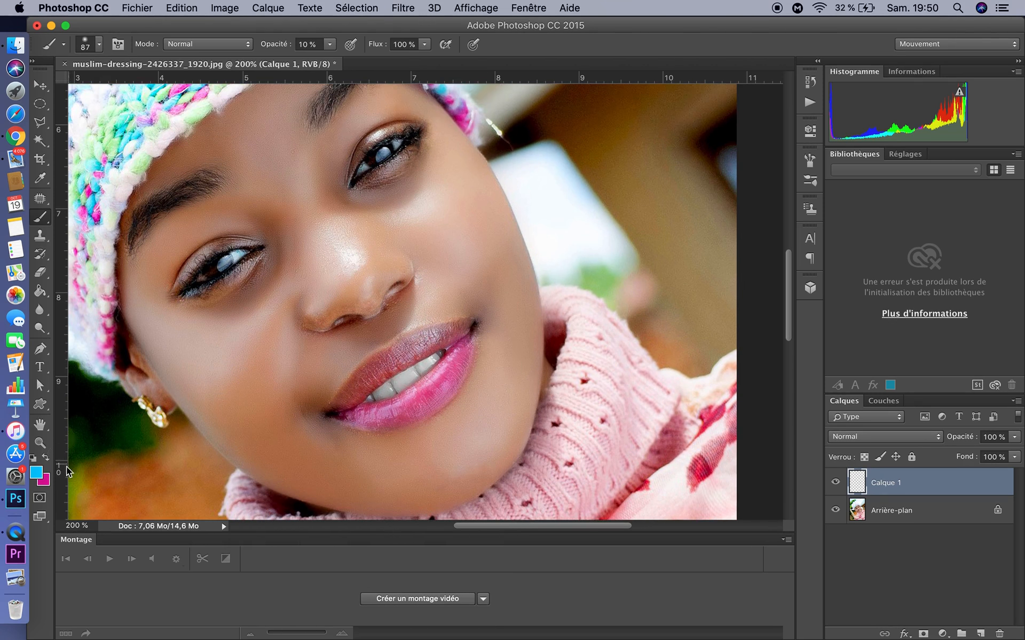
{"action": "left_click", "coordinate": [36, 472]}
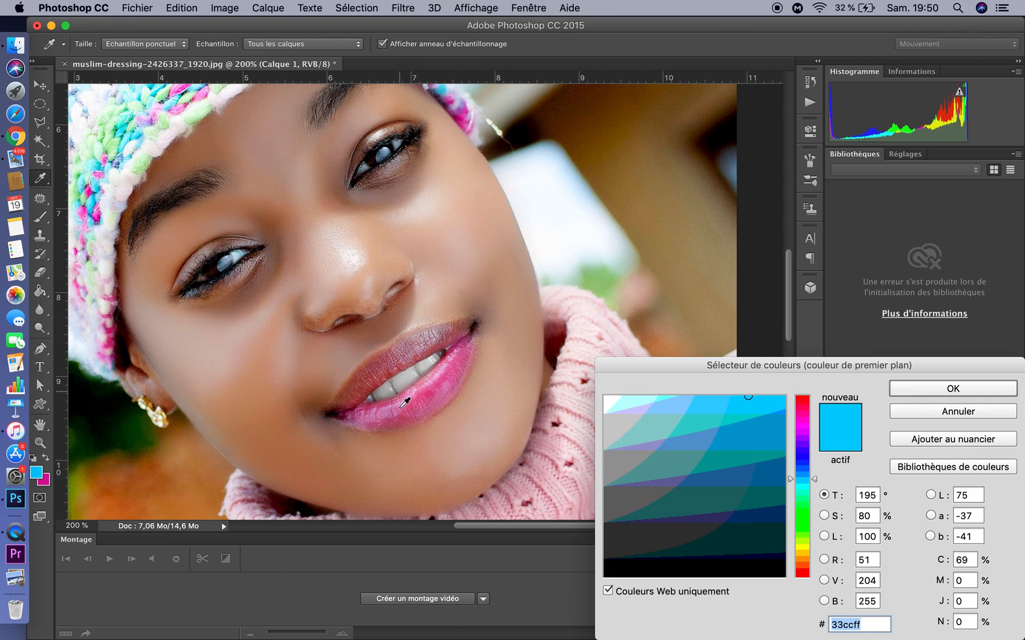
{"action": "left_click", "coordinate": [303, 456]}
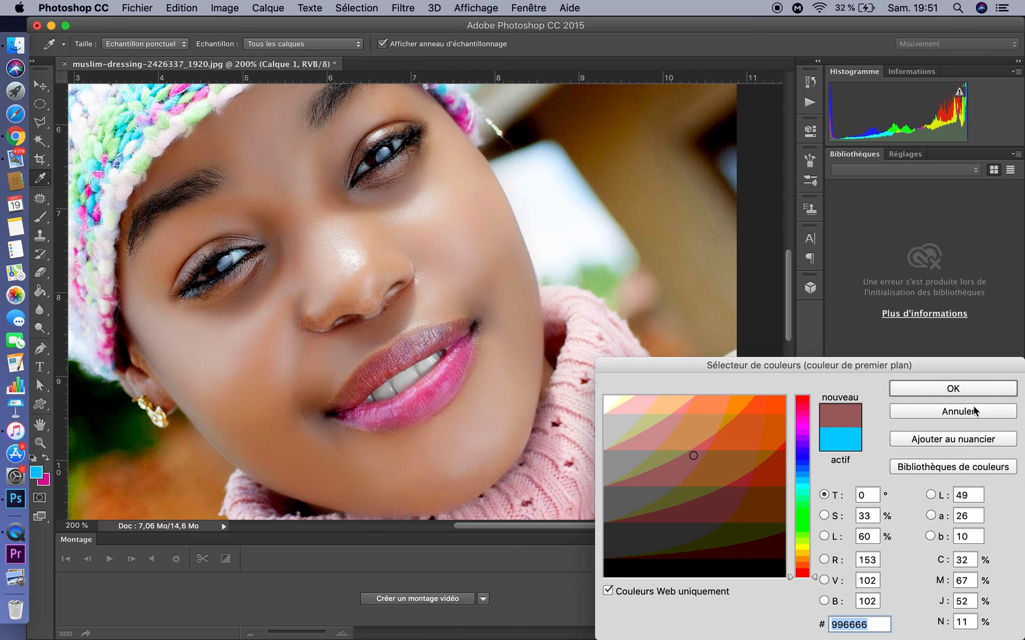
{"action": "left_click", "coordinate": [961, 389]}
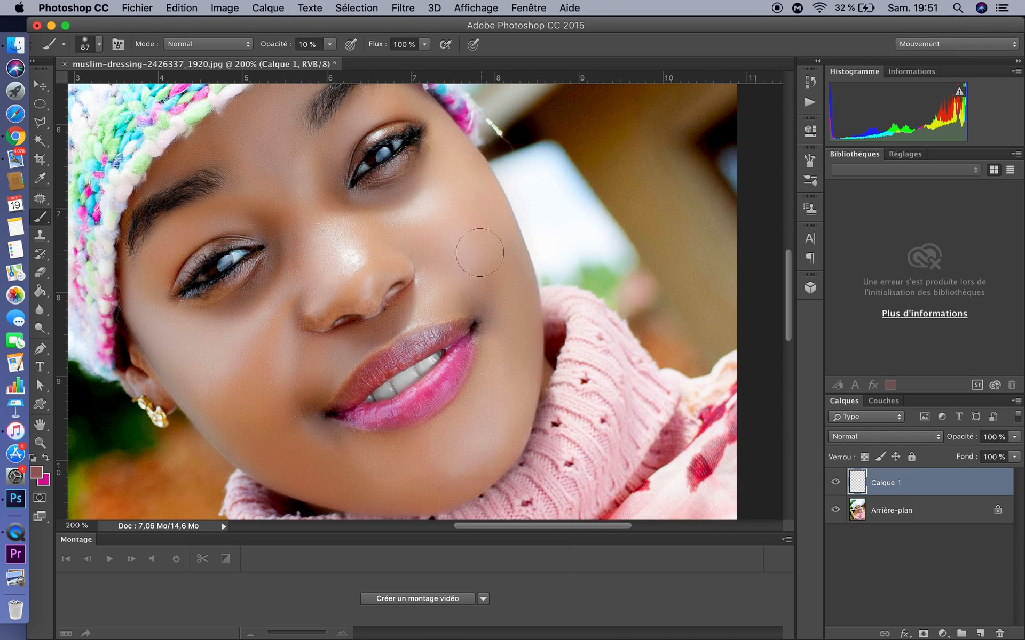
Step: Brush the brownish pink blush over both cheeks on layer Calque 1
{"action": "left_click", "coordinate": [464, 234]}
{"action": "left_click_drag", "start_coordinate": [464, 234], "coordinate": [480, 279]}
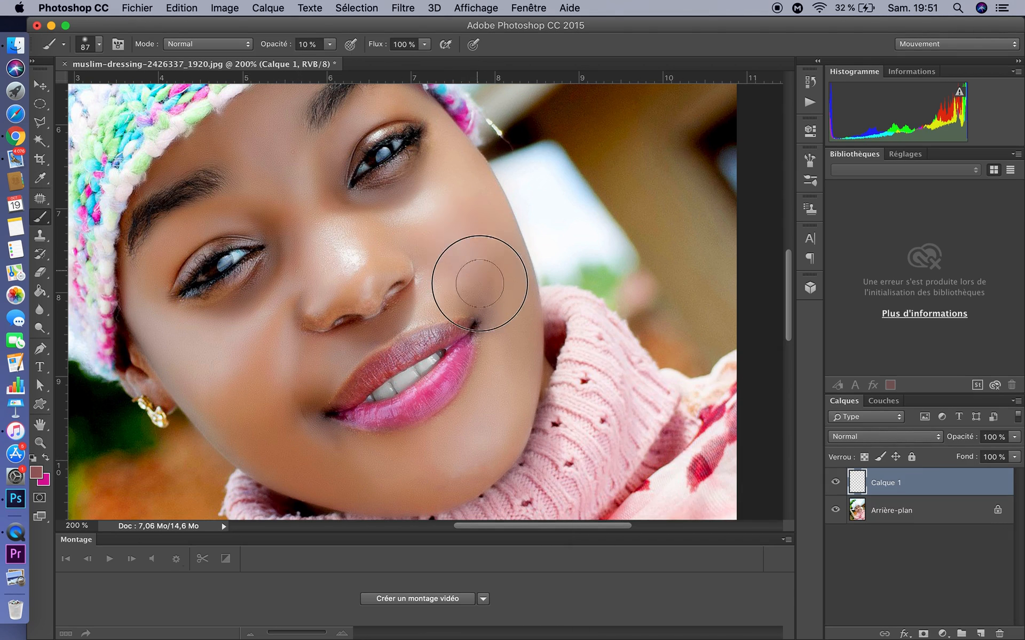
{"action": "mouse_move", "coordinate": [444, 231]}
{"action": "left_mouse_down"}
{"action": "mouse_move", "coordinate": [468, 292]}
{"action": "mouse_move", "coordinate": [477, 282]}
{"action": "mouse_move", "coordinate": [469, 225]}
{"action": "mouse_move", "coordinate": [491, 298]}
{"action": "left_mouse_up"}
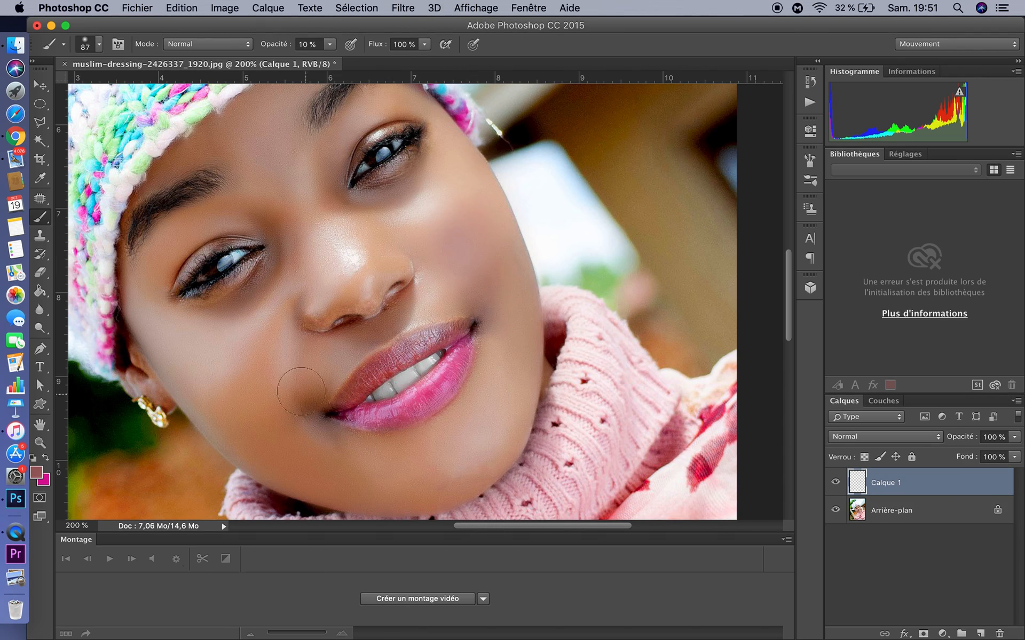
{"action": "mouse_move", "coordinate": [229, 378]}
{"action": "left_mouse_down"}
{"action": "mouse_move", "coordinate": [282, 423]}
{"action": "mouse_move", "coordinate": [233, 380]}
{"action": "mouse_move", "coordinate": [293, 418]}
{"action": "left_mouse_up"}
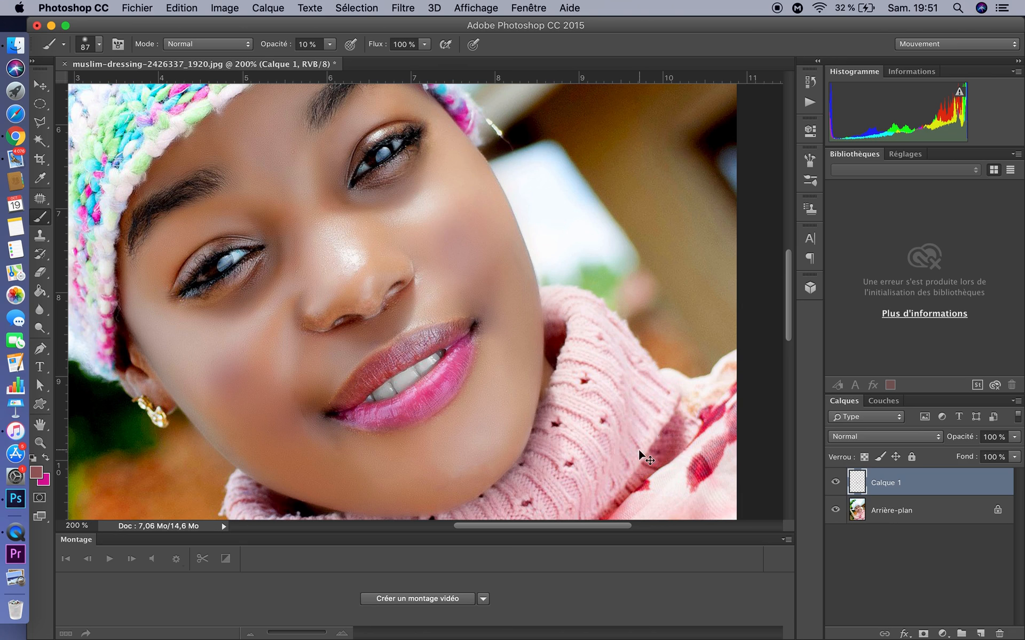
Step: Hide the Arrière-plan layer to examine the painted strokes on their own, and show it again
{"action": "key", "text": "super+minus"}
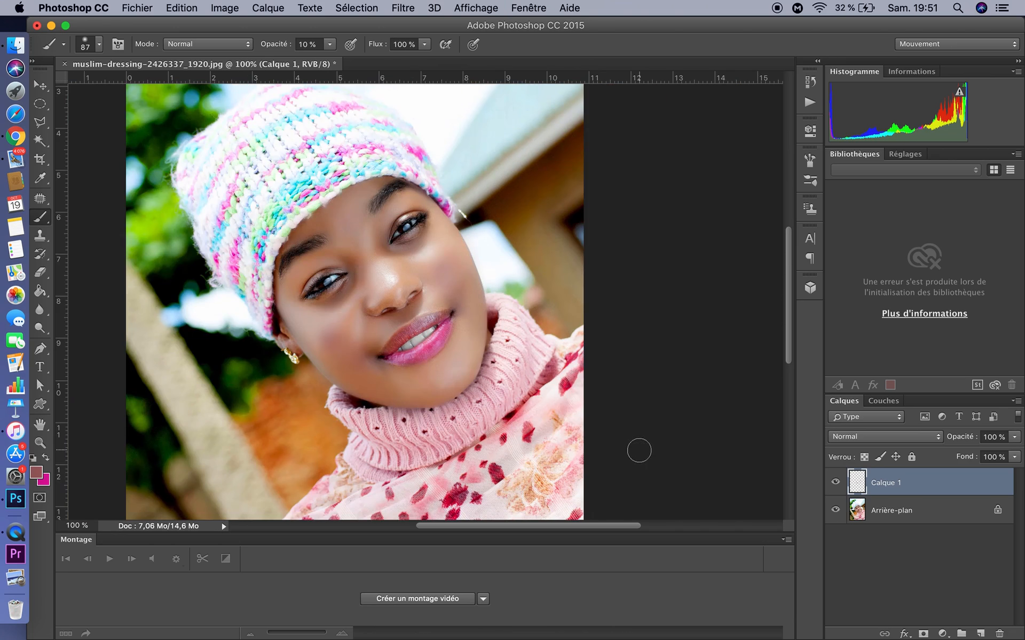
{"action": "left_click", "coordinate": [836, 511]}
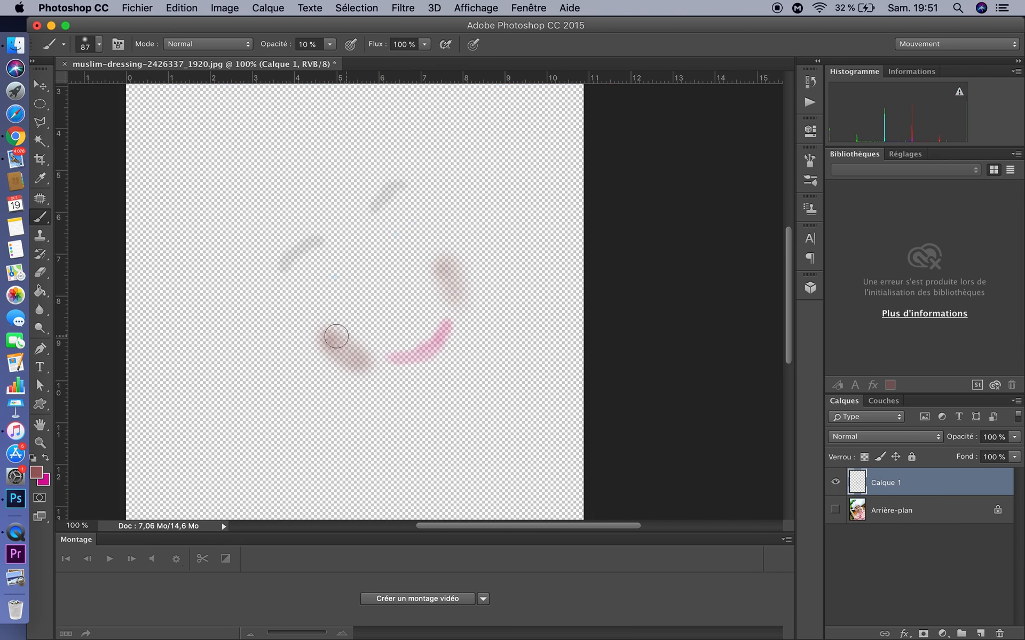
{"action": "left_click", "coordinate": [835, 510]}
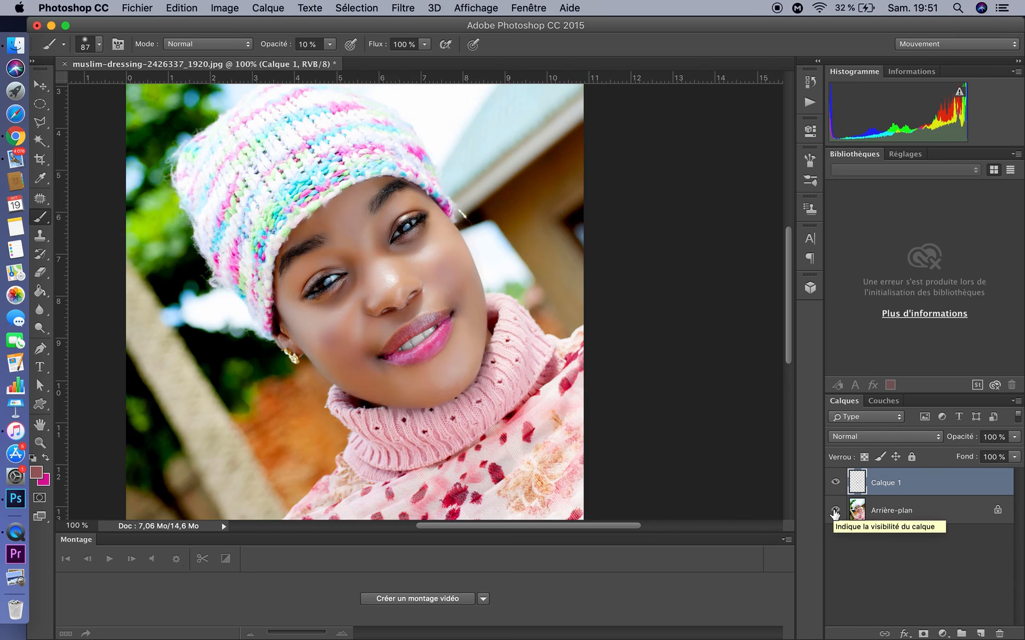
Step: Compare the portrait before and after the complete makeup, including the blush, by toggling the visibility of layer Calque 1
{"action": "left_click", "coordinate": [835, 483]}
{"action": "left_click", "coordinate": [836, 483]}
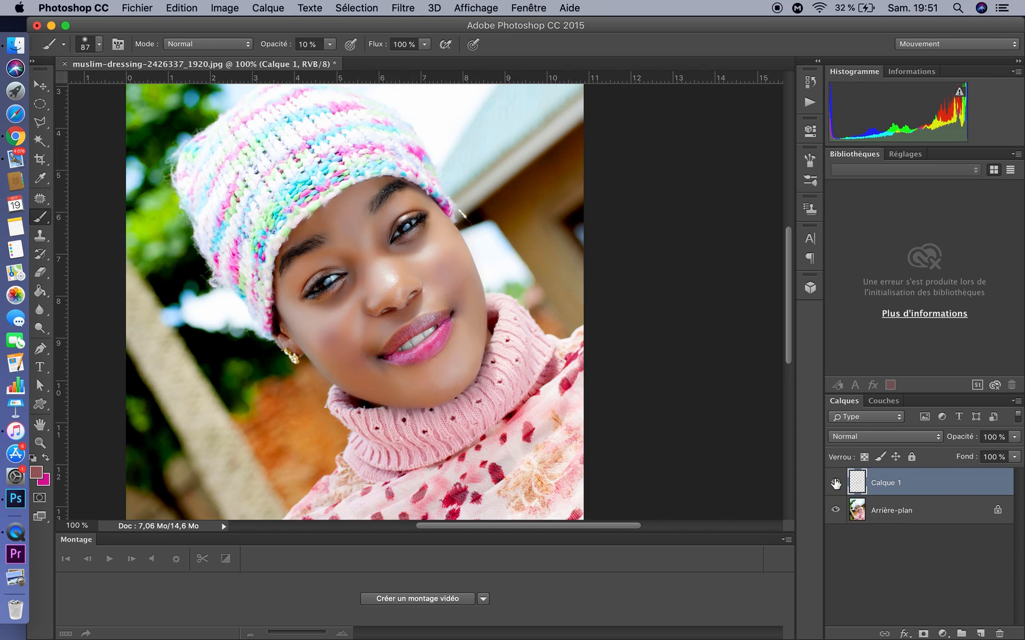
{"action": "left_click", "coordinate": [835, 482]}
{"action": "left_click", "coordinate": [835, 483]}
{"action": "left_click", "coordinate": [835, 482]}
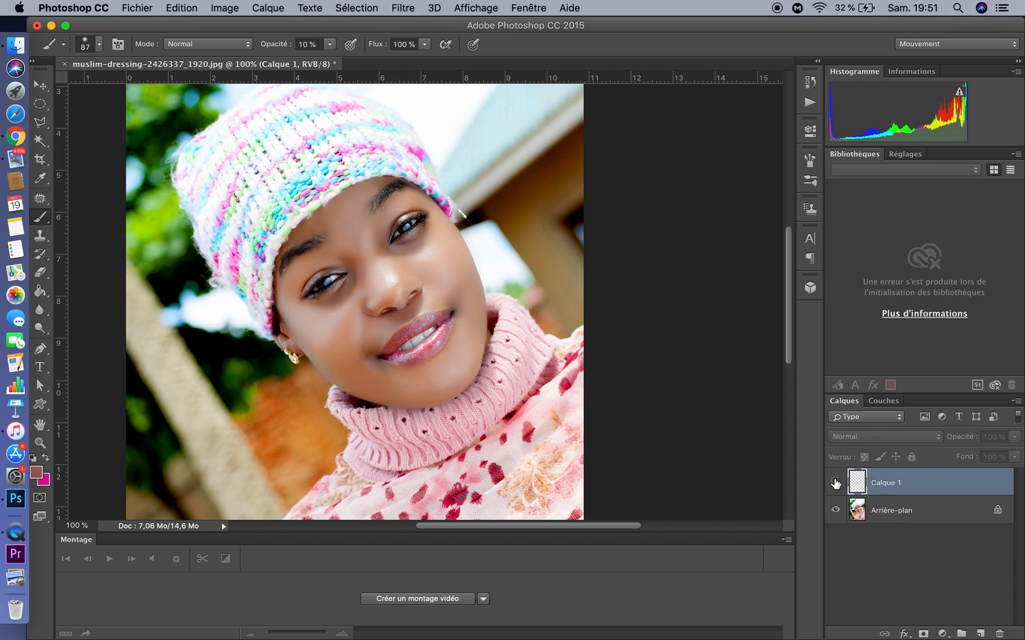
{"action": "left_click", "coordinate": [835, 483]}
{"action": "left_click", "coordinate": [835, 482]}
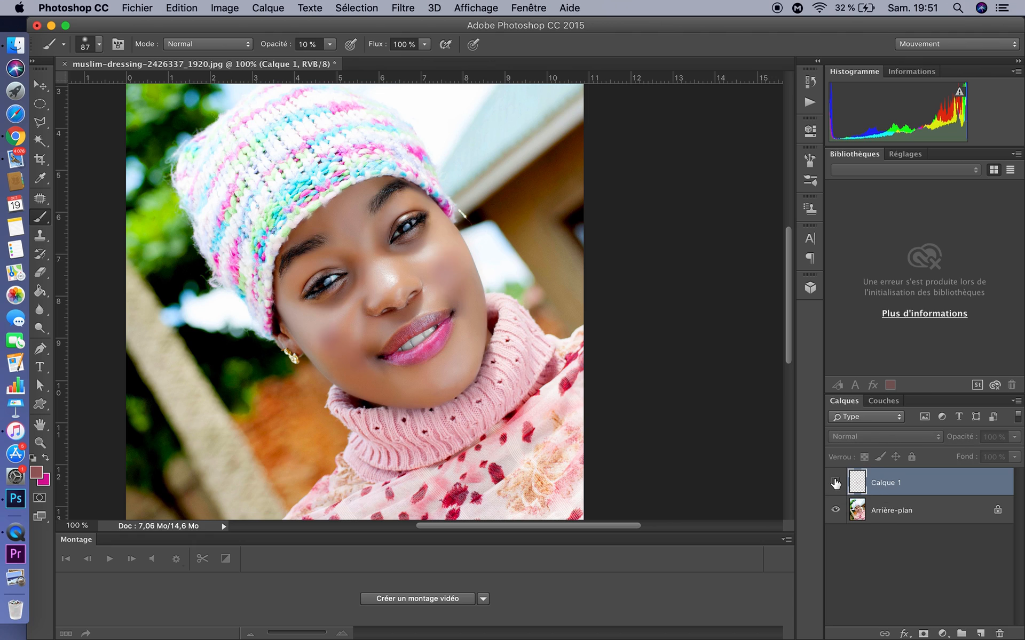
{"action": "left_click", "coordinate": [835, 483]}
{"action": "left_click", "coordinate": [835, 483]}
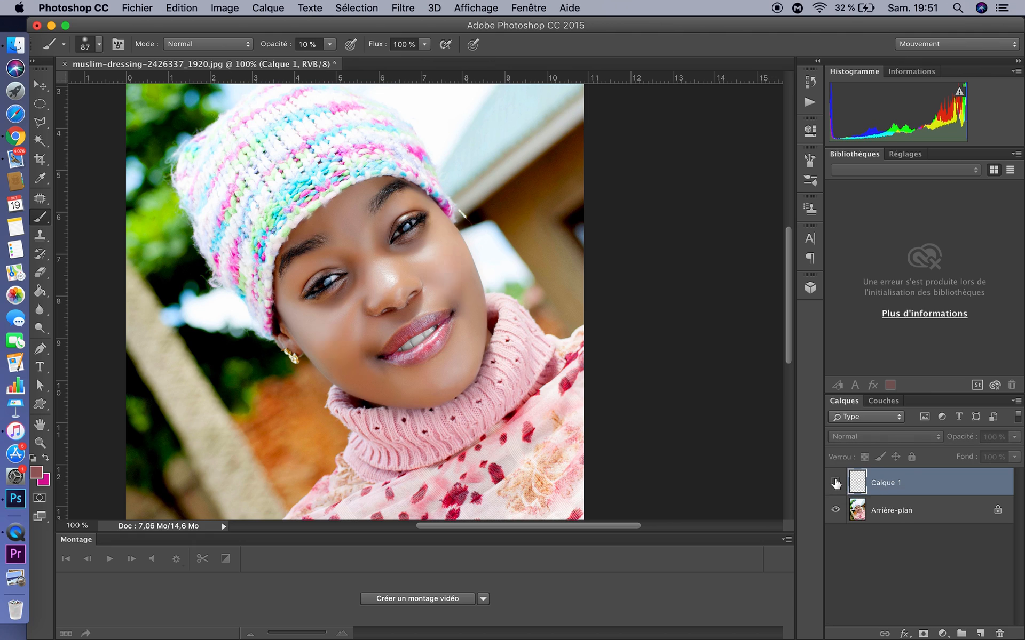
{"action": "left_click", "coordinate": [835, 482]}
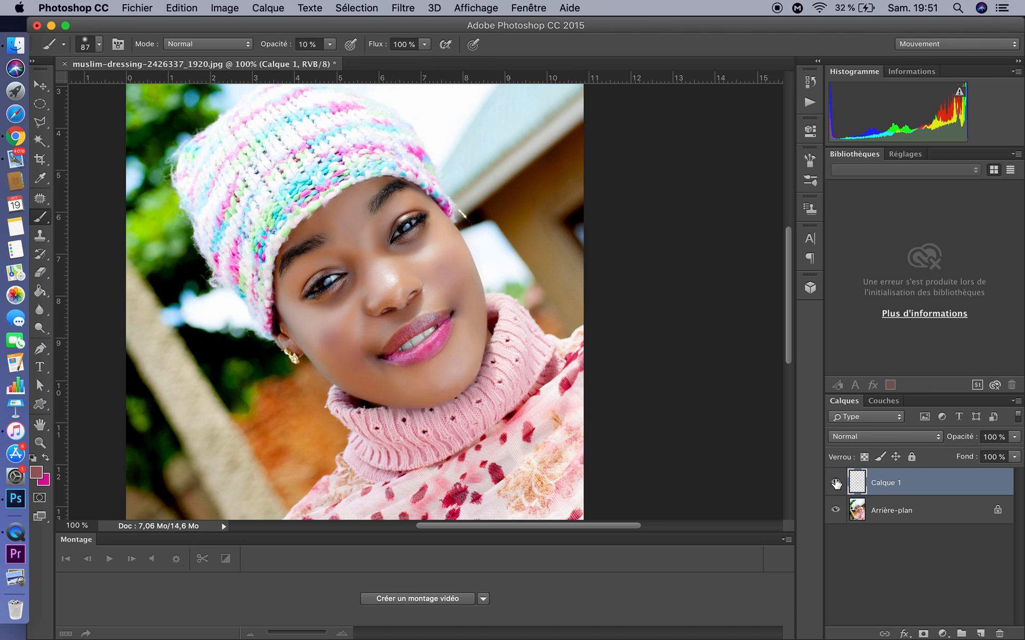